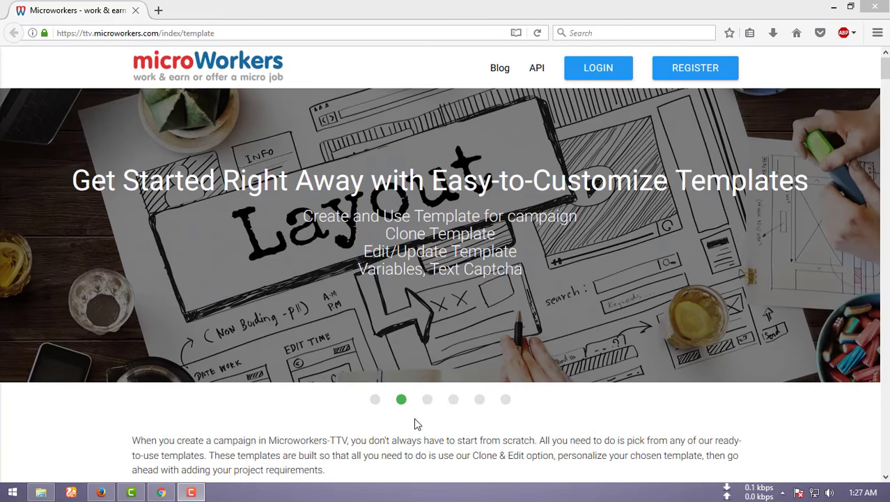
Show the first homepage banner about crowdsourcing micro jobs and open the new account registration form
{"action": "left_click", "coordinate": [376, 401]}
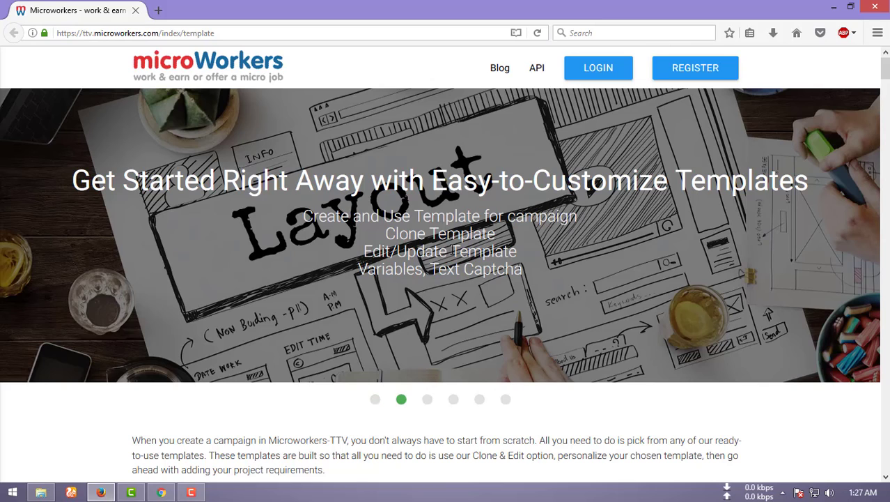
{"action": "left_click", "coordinate": [377, 398]}
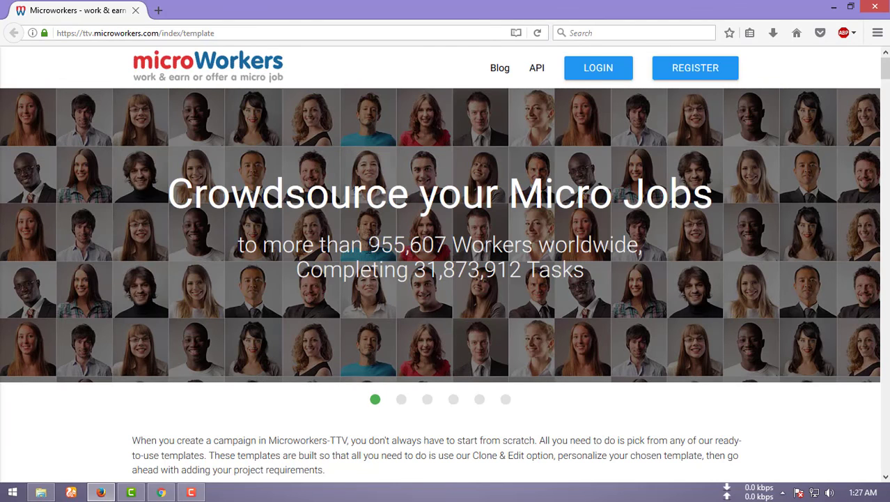
{"action": "left_click_drag", "start_coordinate": [367, 245], "coordinate": [527, 271]}
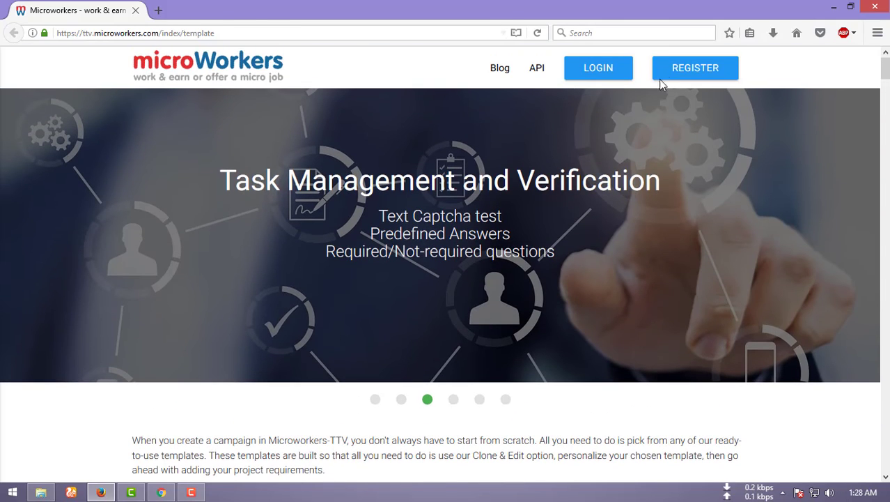
{"action": "left_click", "coordinate": [699, 75]}
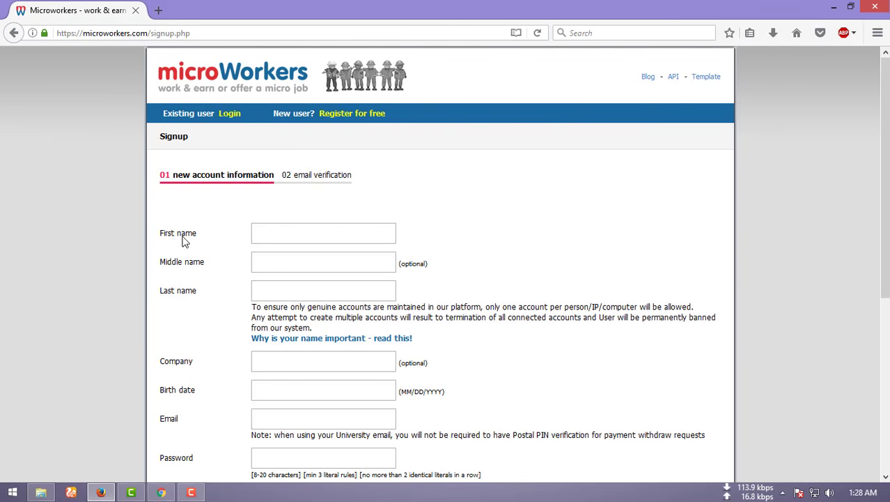
Examine the signup form's name, company, birth date and email fields, noting which ones are optional
{"action": "left_click", "coordinate": [270, 230]}
{"action": "left_click", "coordinate": [288, 292]}
{"action": "scroll", "coordinate": [287, 292], "scroll_direction": "down", "scroll_amount": 2}
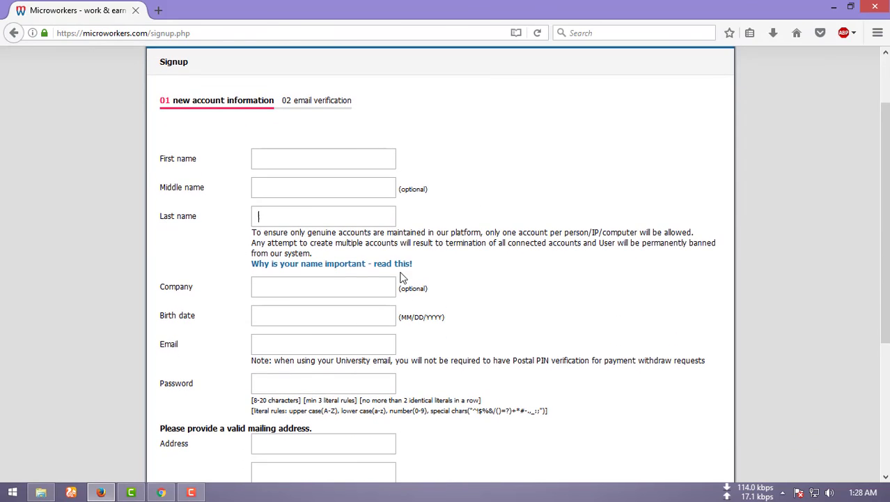
{"action": "left_click", "coordinate": [260, 188]}
{"action": "left_click_drag", "start_coordinate": [437, 189], "coordinate": [395, 188]}
{"action": "left_click", "coordinate": [132, 270]}
{"action": "left_click_drag", "start_coordinate": [440, 295], "coordinate": [385, 290]}
{"action": "scroll", "coordinate": [318, 291], "scroll_direction": "down", "scroll_amount": 2}
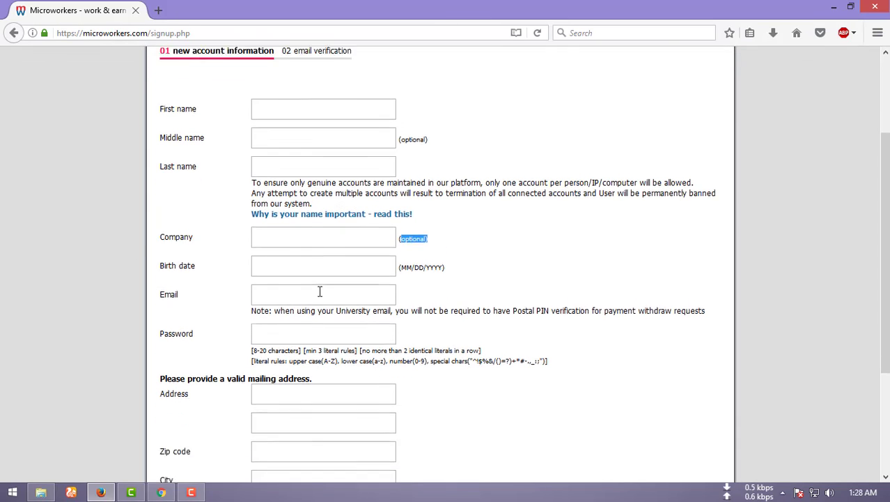
{"action": "left_click", "coordinate": [306, 244]}
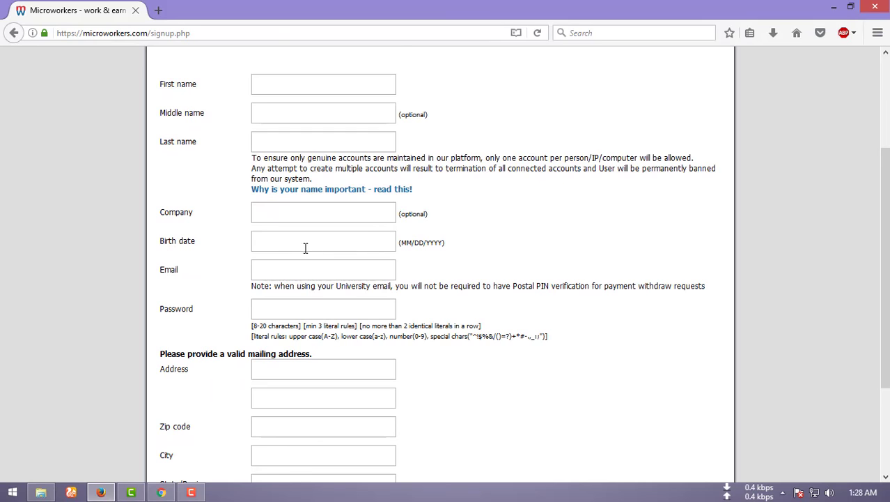
{"action": "left_click", "coordinate": [308, 269]}
{"action": "scroll", "coordinate": [310, 267], "scroll_direction": "down", "scroll_amount": 2}
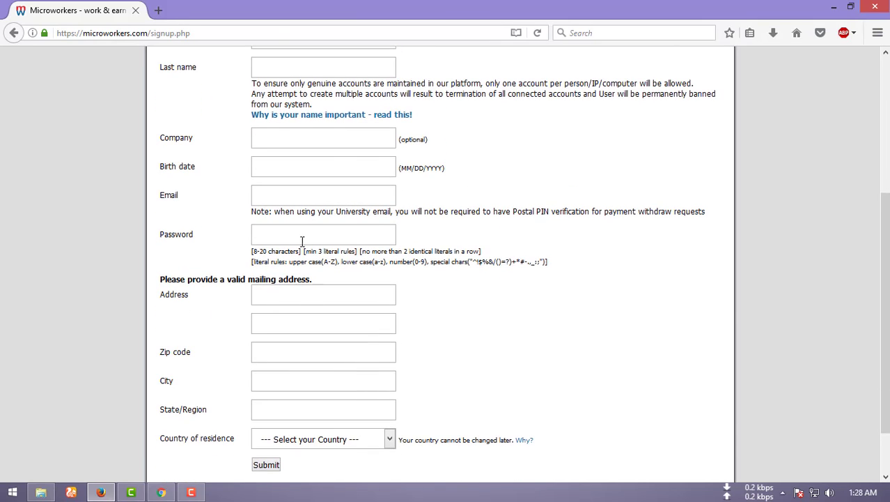
Read the password rules on the signup form, including the permitted special characters
{"action": "left_click", "coordinate": [305, 239]}
{"action": "left_click_drag", "start_coordinate": [404, 263], "coordinate": [425, 263]}
{"action": "left_click_drag", "start_coordinate": [470, 263], "coordinate": [487, 263]}
{"action": "left_click", "coordinate": [519, 261]}
{"action": "left_click_drag", "start_coordinate": [545, 262], "coordinate": [475, 262]}
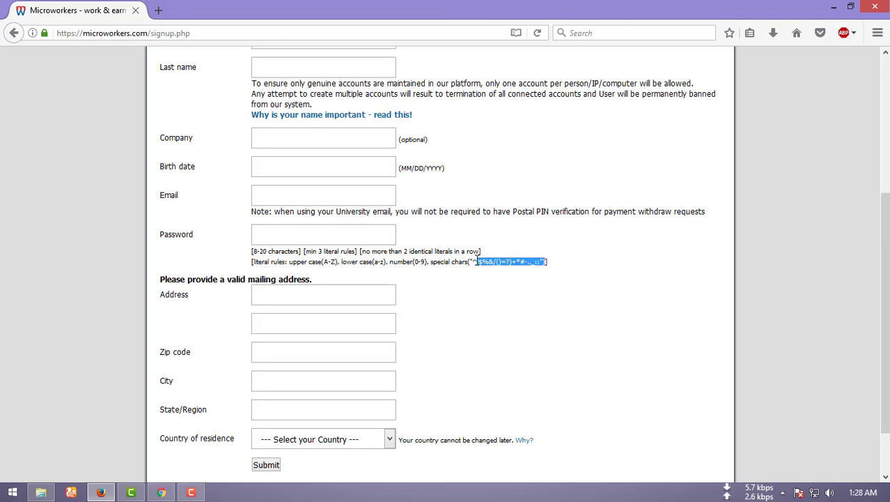
{"action": "scroll", "coordinate": [310, 225], "scroll_direction": "down", "scroll_amount": 2}
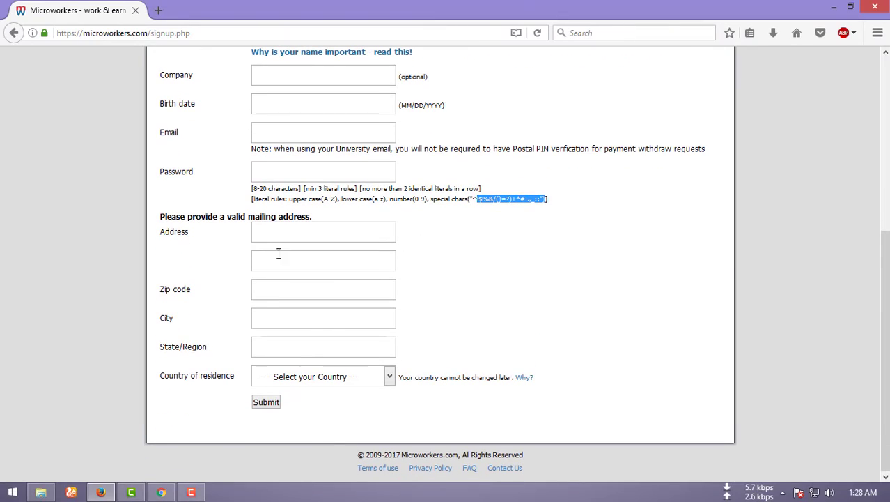
Examine the mailing address, zip code, city, state and country of residence fields, and review the whole signup form
{"action": "left_click", "coordinate": [294, 232]}
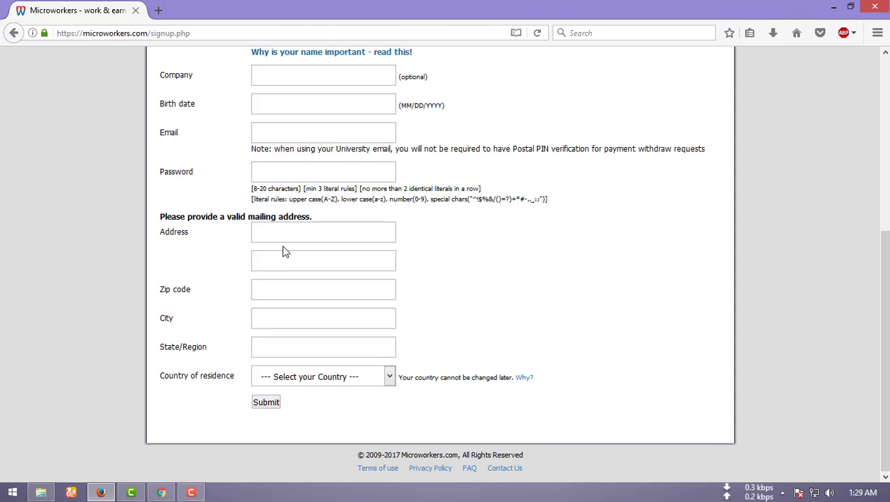
{"action": "left_click", "coordinate": [281, 288]}
{"action": "left_click", "coordinate": [291, 321]}
{"action": "left_click", "coordinate": [256, 349]}
{"action": "left_click", "coordinate": [308, 377]}
{"action": "left_click", "coordinate": [241, 364]}
{"action": "scroll", "coordinate": [508, 312], "scroll_direction": "up", "scroll_amount": 5}
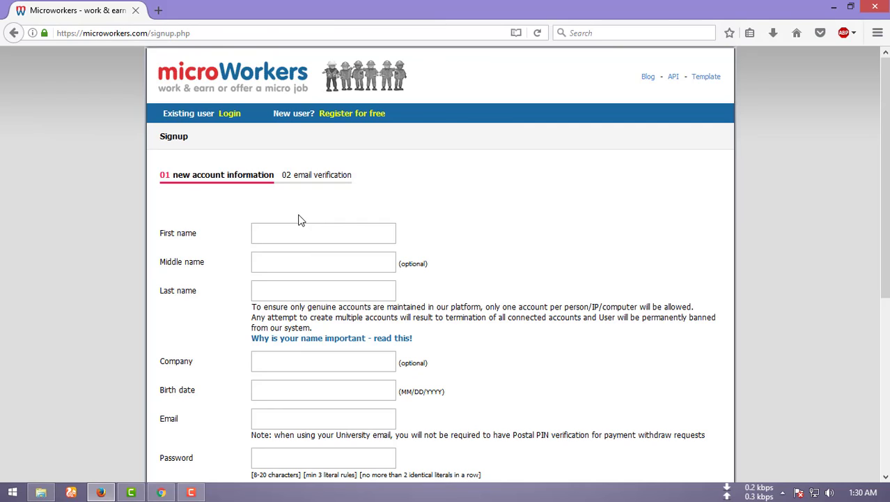
{"action": "scroll", "coordinate": [331, 401], "scroll_direction": "down", "scroll_amount": 4}
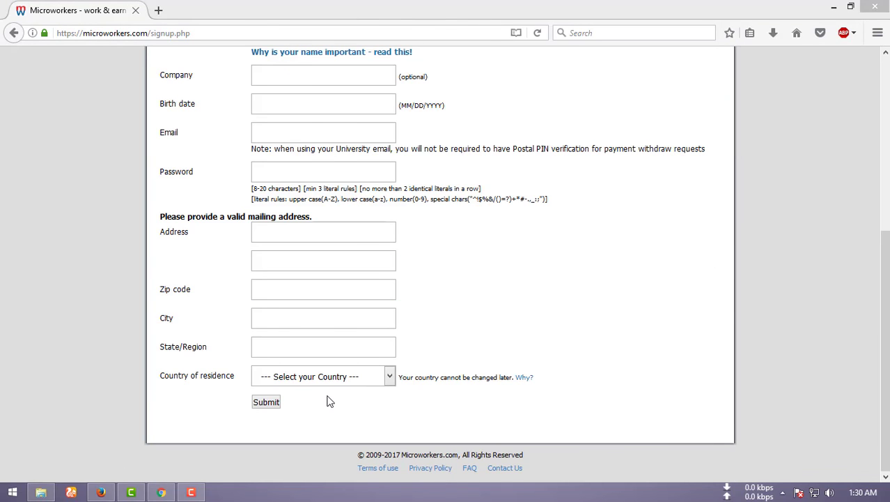
Switch to Chrome with the logged-in Microworkers account and look through the list of available jobs
{"action": "left_click", "coordinate": [161, 492]}
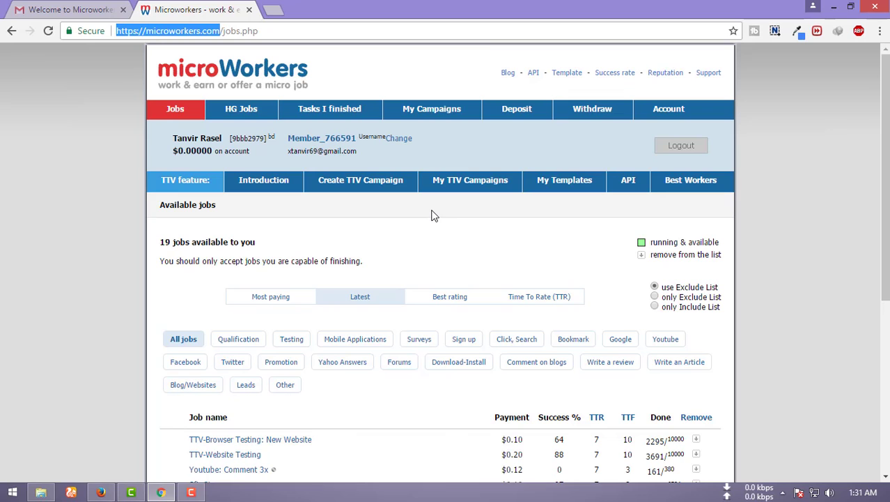
{"action": "scroll", "coordinate": [242, 251], "scroll_direction": "down", "scroll_amount": 2}
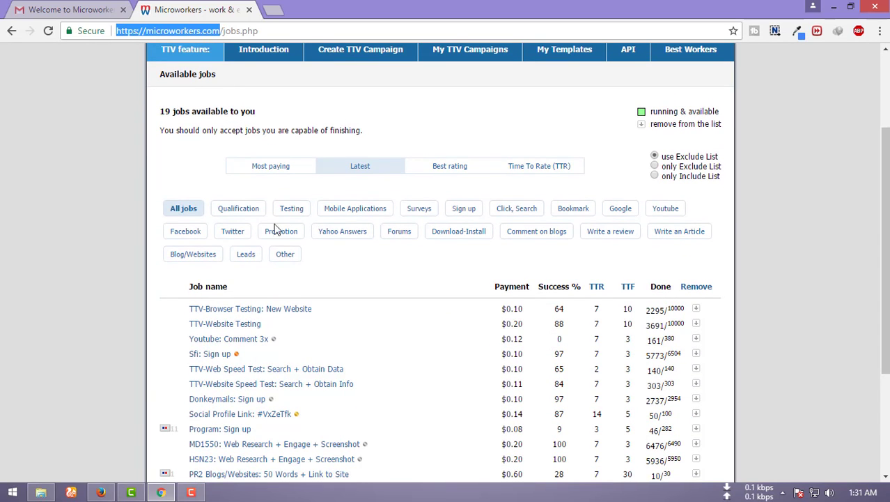
{"action": "scroll", "coordinate": [282, 188], "scroll_direction": "down", "scroll_amount": 3}
{"action": "scroll", "coordinate": [265, 167], "scroll_direction": "up", "scroll_amount": 5}
{"action": "scroll", "coordinate": [244, 140], "scroll_direction": "down", "scroll_amount": 5}
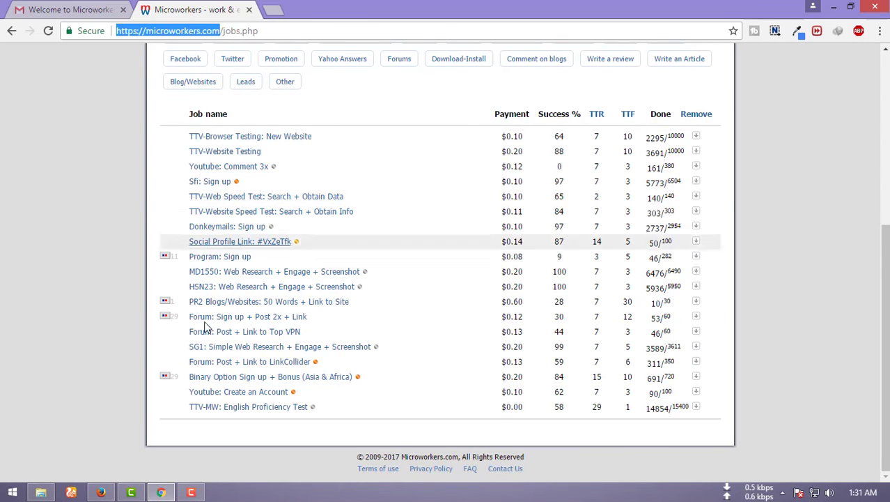
{"action": "scroll", "coordinate": [234, 355], "scroll_direction": "up", "scroll_amount": 5}
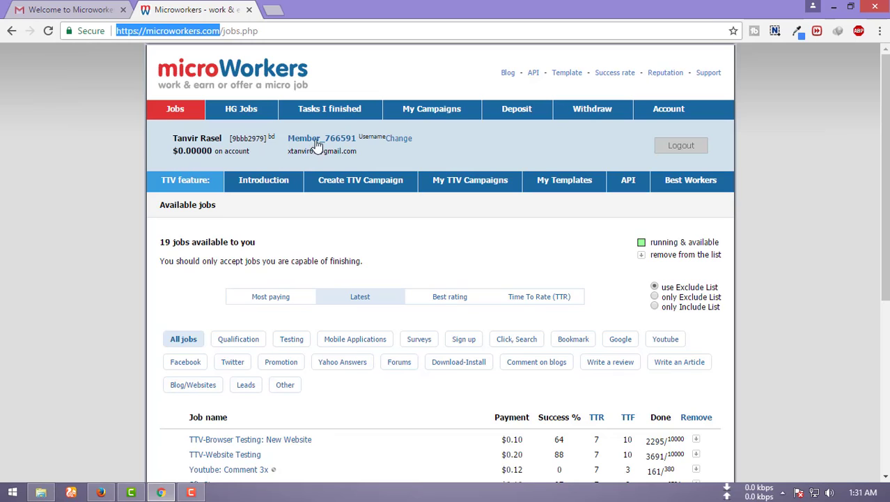
Change the account username to one based on the member's real name, accepting that it is final
{"action": "left_click", "coordinate": [400, 140]}
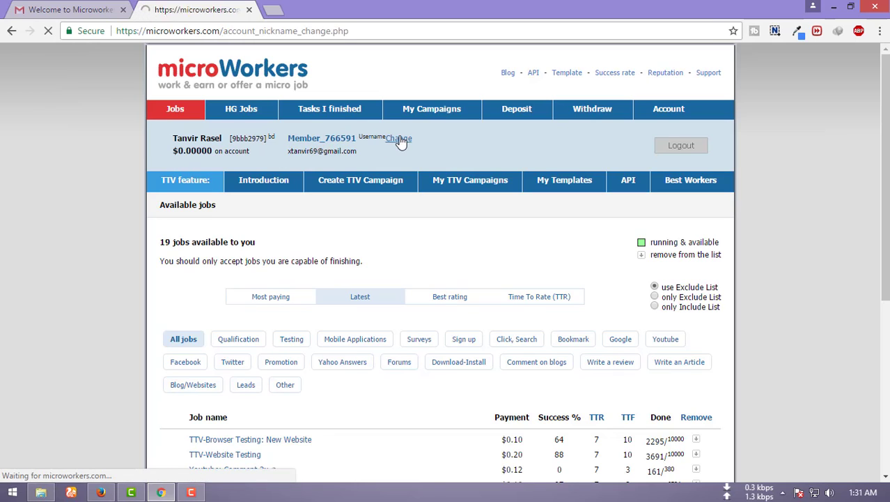
{"action": "scroll", "coordinate": [317, 227], "scroll_direction": "down", "scroll_amount": 2}
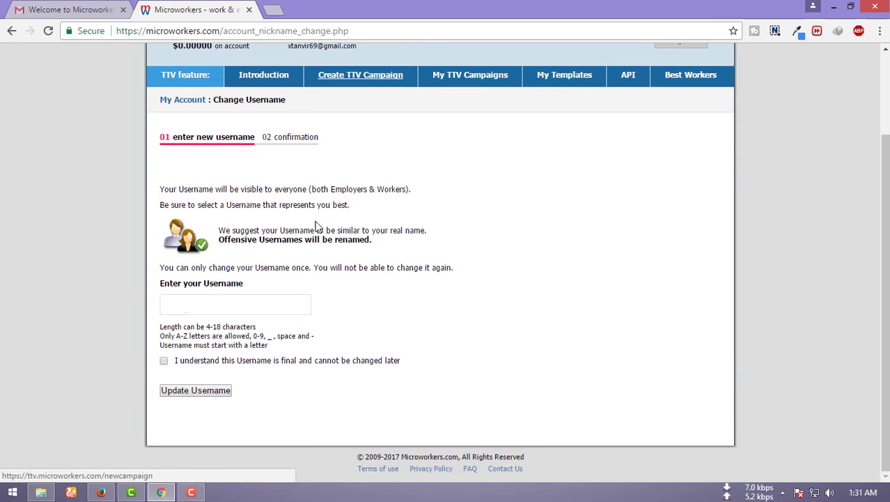
{"action": "left_click", "coordinate": [202, 301]}
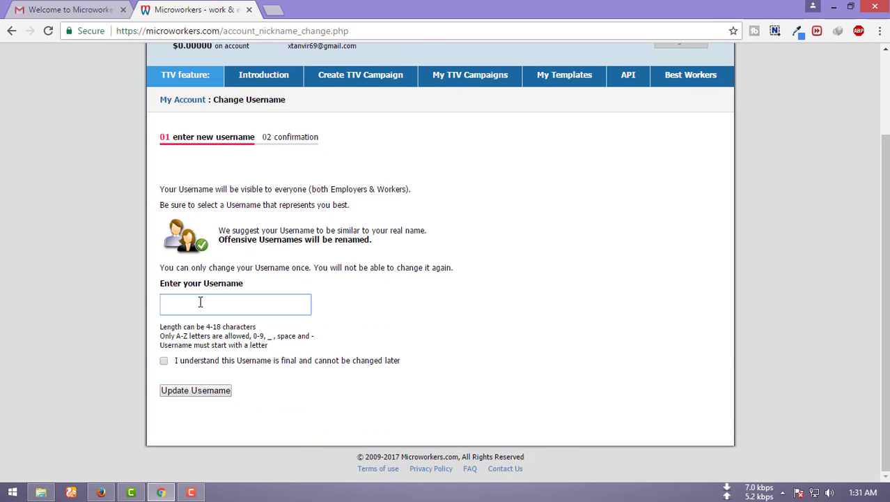
{"action": "type", "text": "tanvirrasel"}
{"action": "left_click", "coordinate": [164, 360]}
{"action": "left_click", "coordinate": [193, 395]}
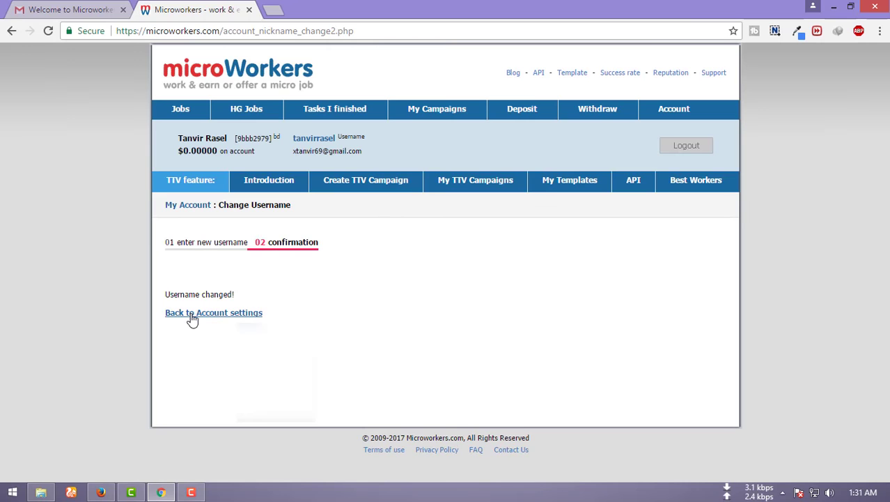
Return to the account settings and check the phone number's verification status in the contact details
{"action": "left_click", "coordinate": [191, 314]}
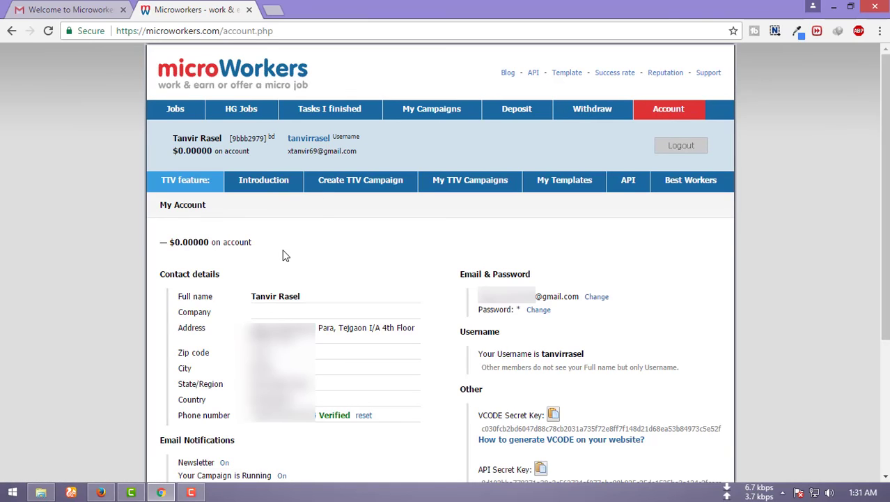
{"action": "left_click", "coordinate": [667, 115]}
{"action": "left_click_drag", "start_coordinate": [180, 415], "coordinate": [352, 413]}
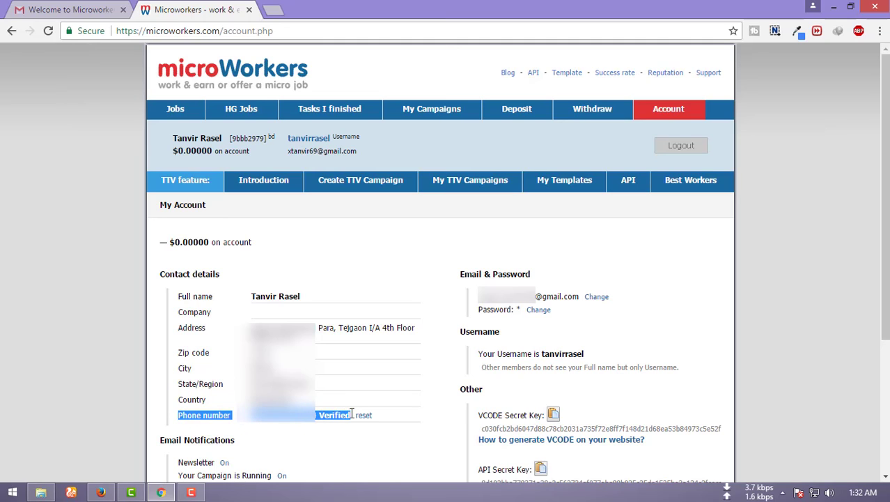
{"action": "left_click", "coordinate": [392, 368]}
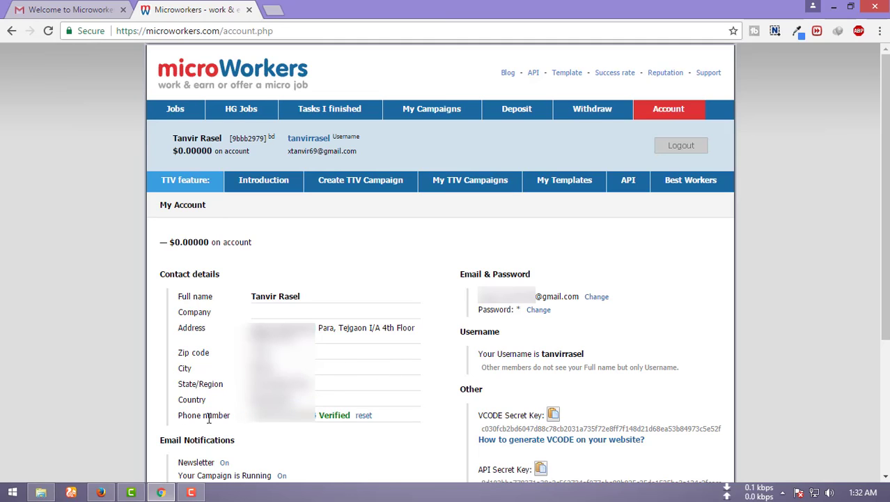
{"action": "left_click_drag", "start_coordinate": [231, 416], "coordinate": [179, 417]}
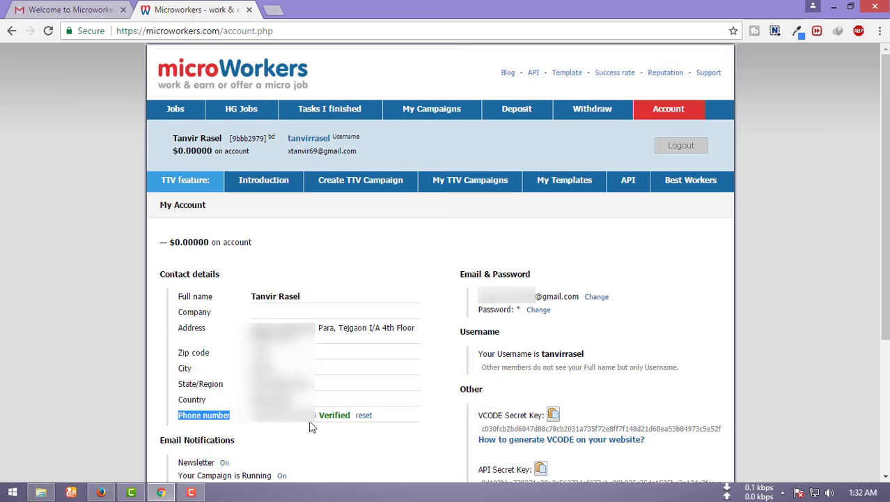
View the saved screenshots of the phone number update and verification pages from the MW folder, and return to Chrome
{"action": "left_click", "coordinate": [40, 492]}
{"action": "double_click", "coordinate": [223, 172]}
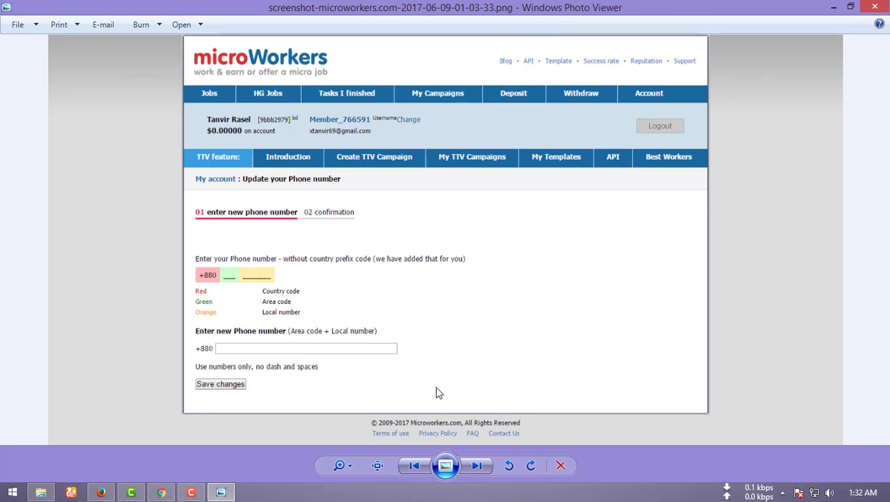
{"action": "left_click", "coordinate": [477, 465]}
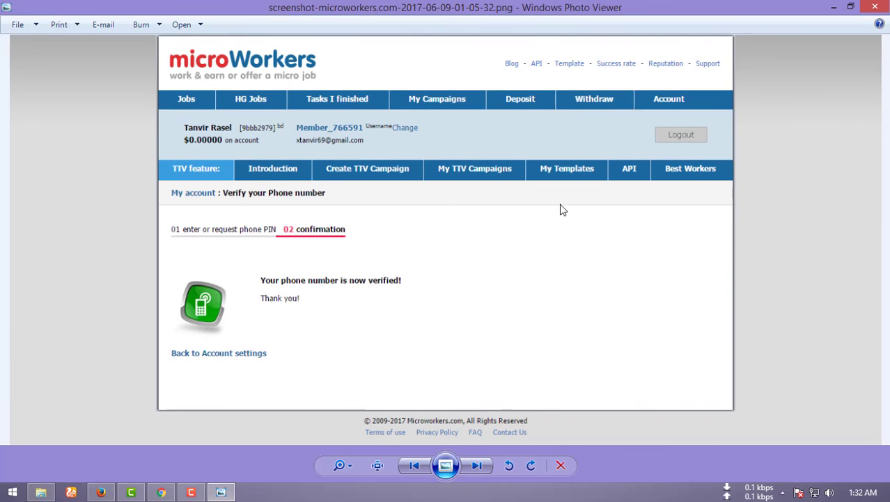
{"action": "left_click", "coordinate": [875, 6]}
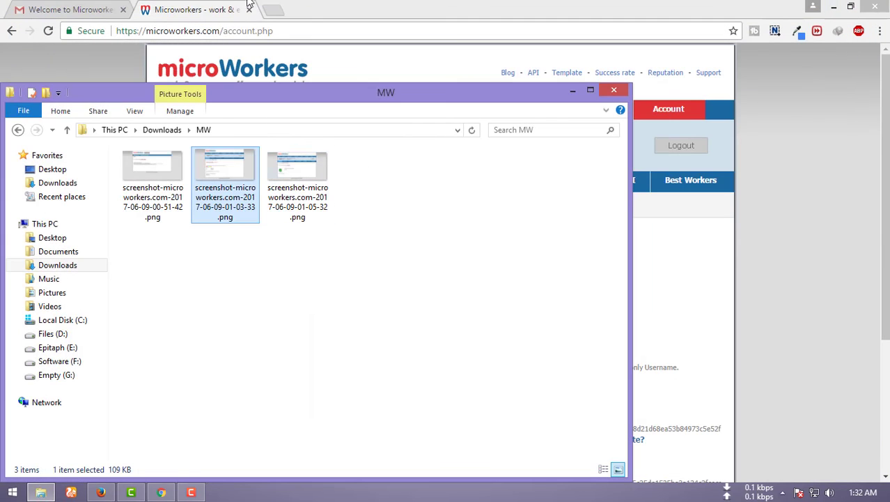
{"action": "left_click", "coordinate": [325, 6]}
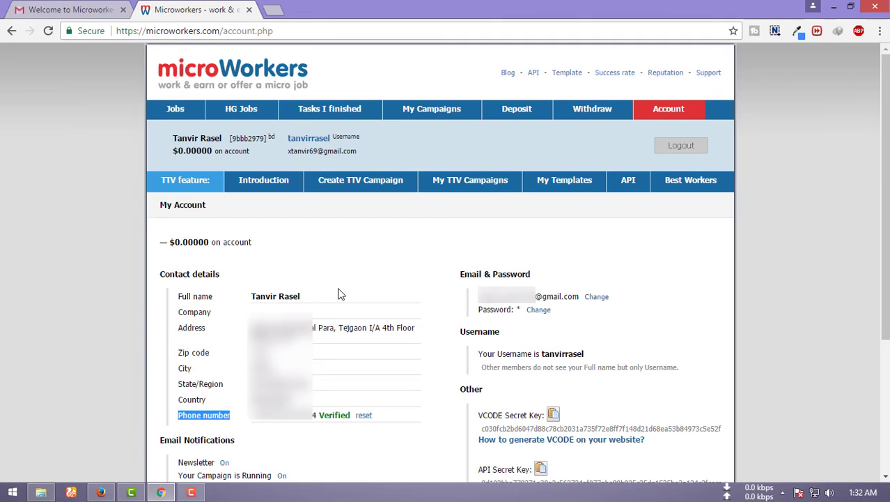
Open the available jobs page and examine the job categories, names, payments and success rates
{"action": "left_click", "coordinate": [170, 112]}
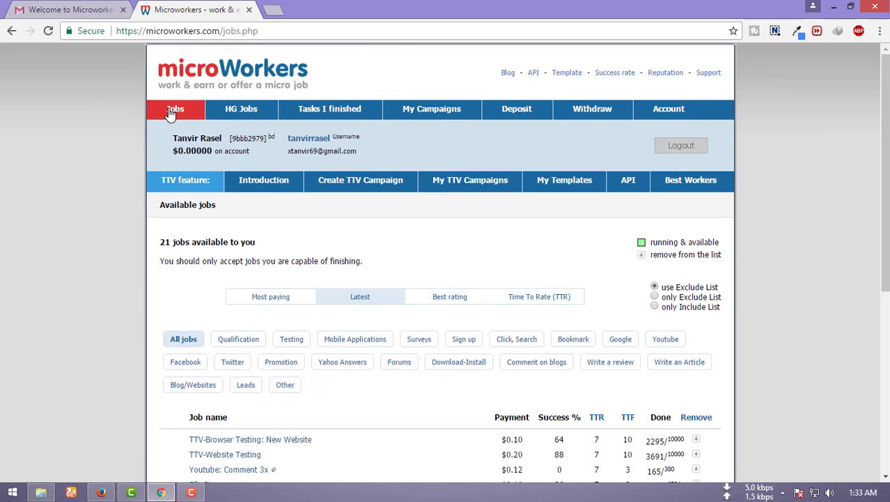
{"action": "scroll", "coordinate": [310, 200], "scroll_direction": "down", "scroll_amount": 5}
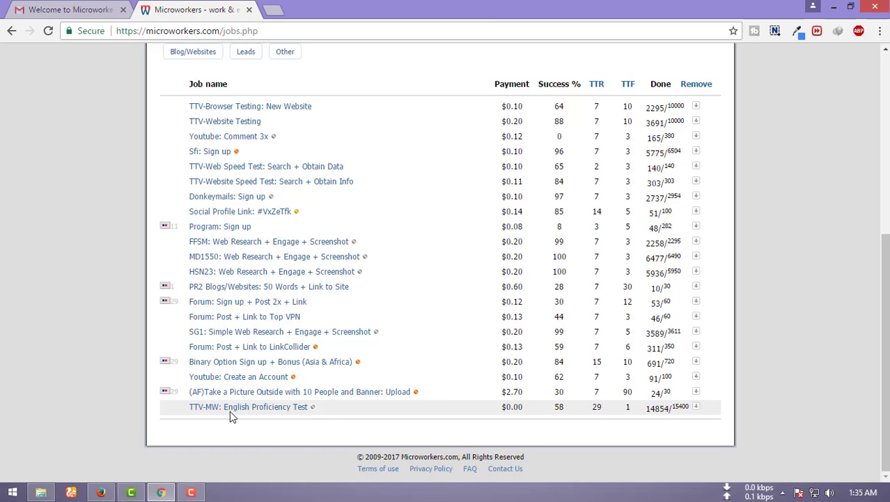
{"action": "scroll", "coordinate": [239, 308], "scroll_direction": "up", "scroll_amount": 4}
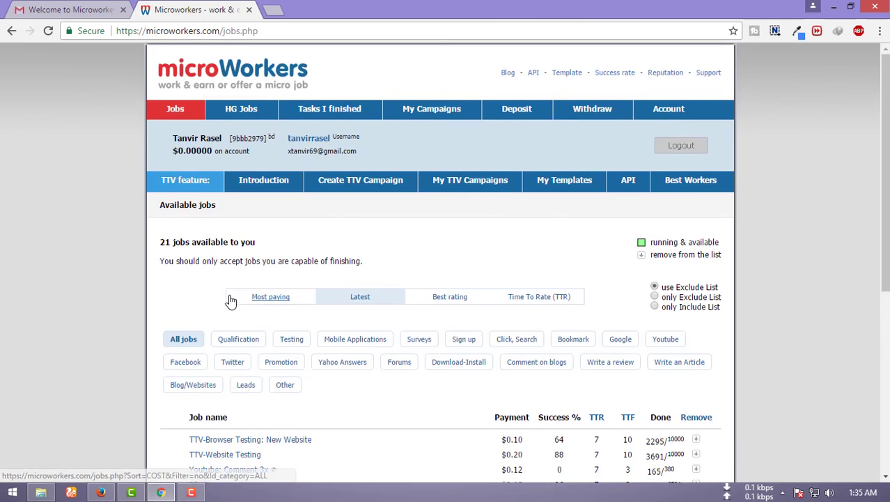
{"action": "scroll", "coordinate": [249, 366], "scroll_direction": "down", "scroll_amount": 4}
{"action": "scroll", "coordinate": [249, 373], "scroll_direction": "up", "scroll_amount": 1}
{"action": "scroll", "coordinate": [249, 373], "scroll_direction": "up", "scroll_amount": 4}
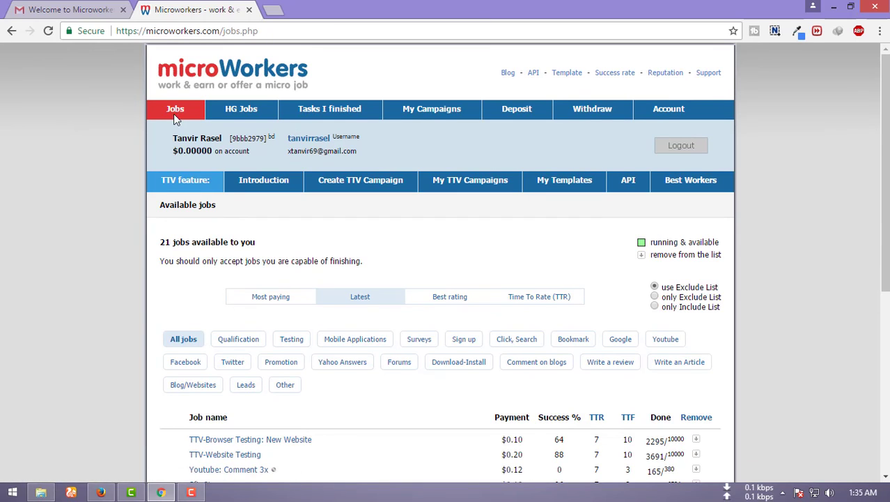
{"action": "scroll", "coordinate": [175, 111], "scroll_direction": "down", "scroll_amount": 2}
{"action": "scroll", "coordinate": [224, 305], "scroll_direction": "down", "scroll_amount": 3}
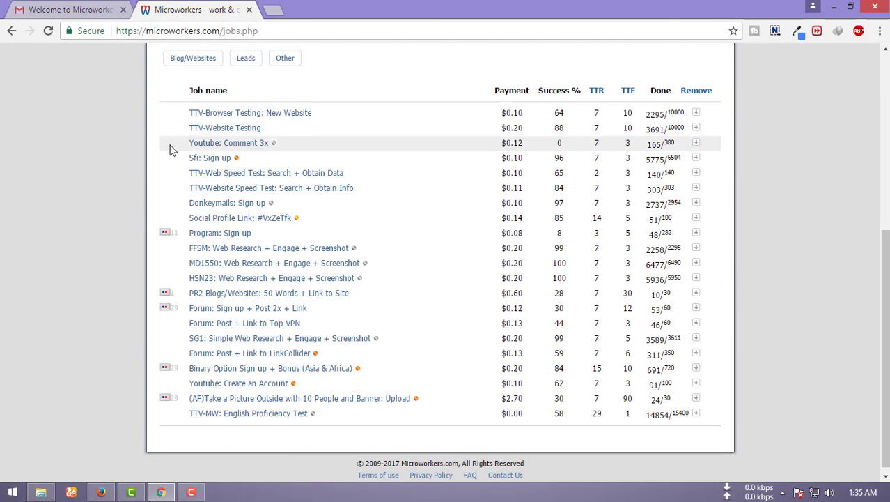
{"action": "scroll", "coordinate": [225, 90], "scroll_direction": "up", "scroll_amount": 3}
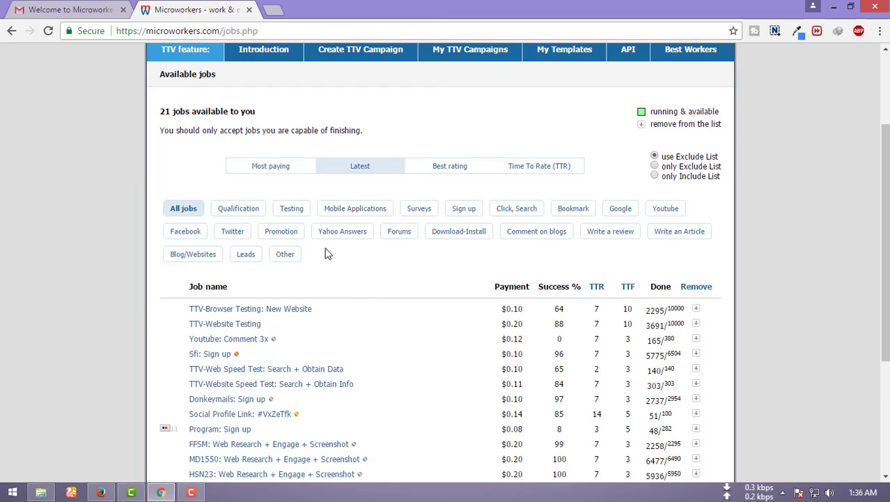
Filter the available jobs by Mobile Applications and then by Sign up, and look over the listed sign-up jobs
{"action": "left_click", "coordinate": [340, 212]}
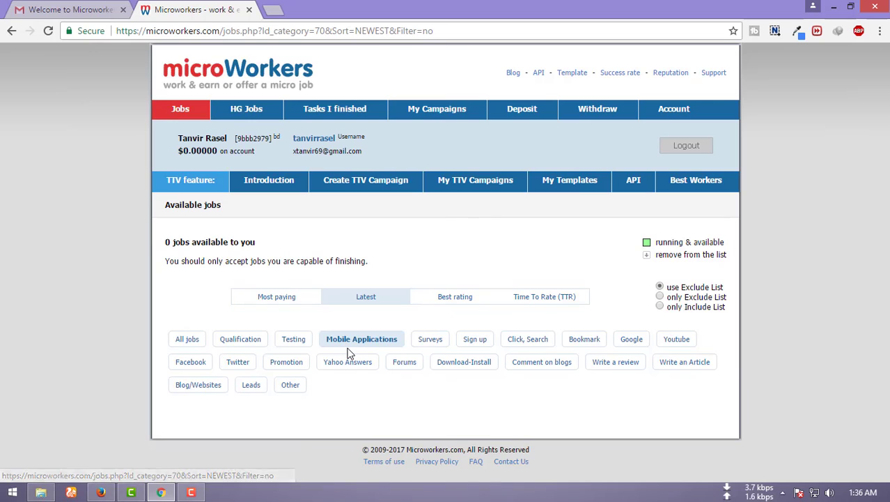
{"action": "left_click", "coordinate": [478, 345]}
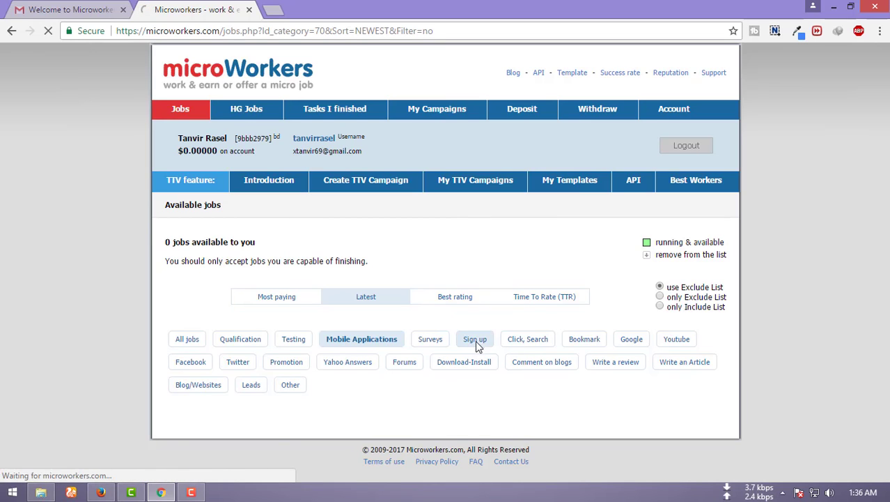
{"action": "scroll", "coordinate": [469, 342], "scroll_direction": "down", "scroll_amount": 2}
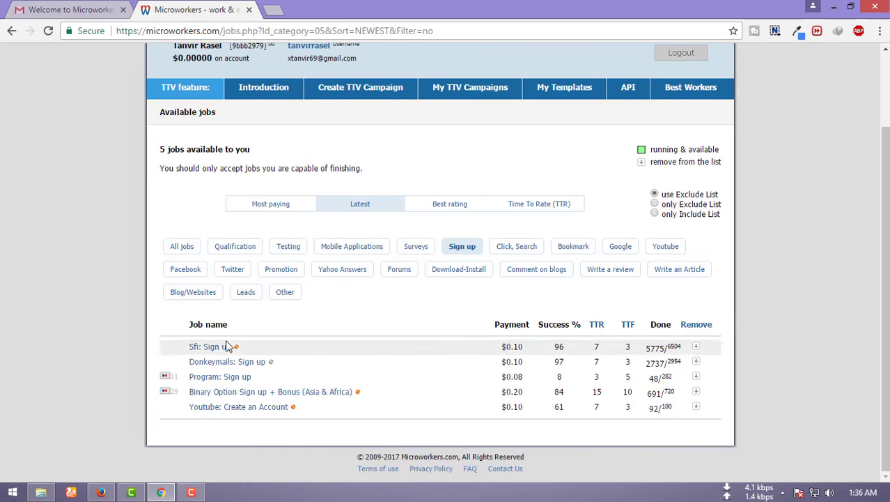
{"action": "scroll", "coordinate": [258, 378], "scroll_direction": "up", "scroll_amount": 2}
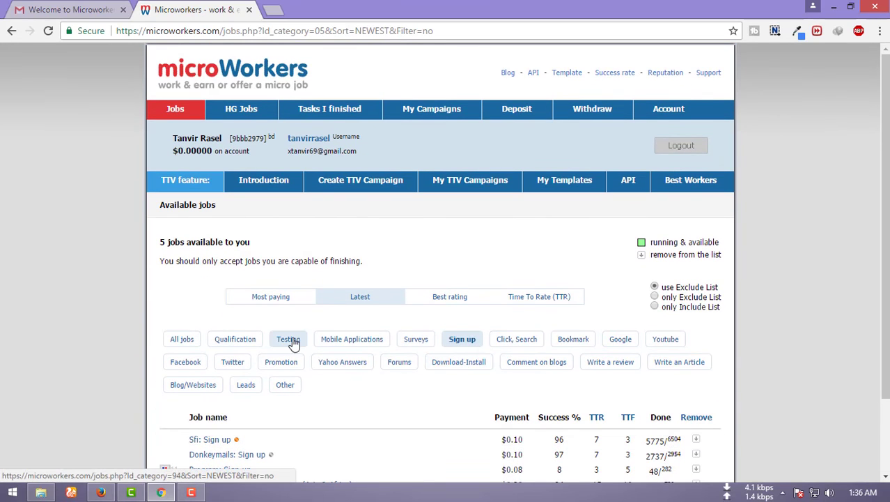
Sort the sign-up jobs by most paying and then by best rating to compare the listings
{"action": "left_click", "coordinate": [271, 298]}
{"action": "scroll", "coordinate": [281, 302], "scroll_direction": "down", "scroll_amount": 2}
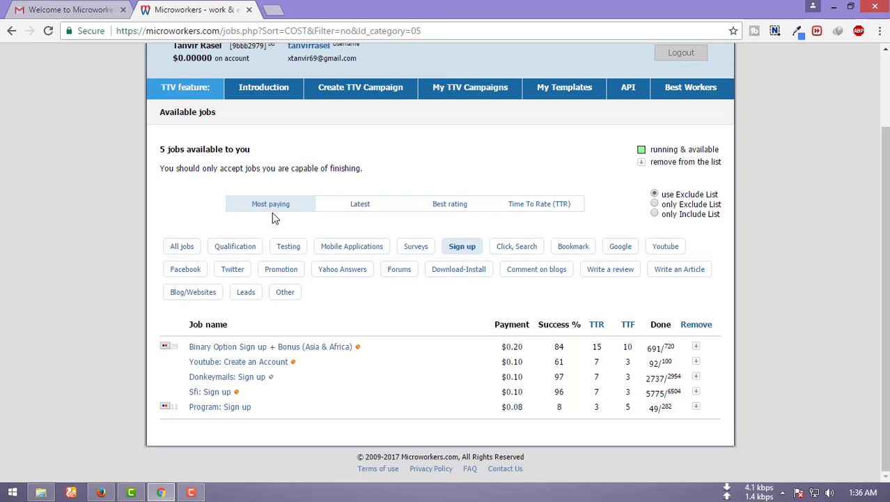
{"action": "left_click", "coordinate": [449, 204]}
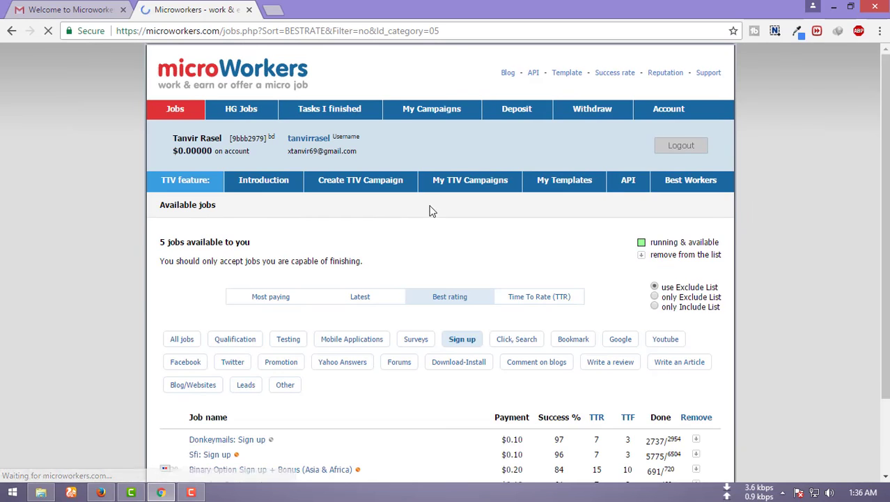
Show all job categories and look through the full list ordered by best rating
{"action": "left_click", "coordinate": [183, 339]}
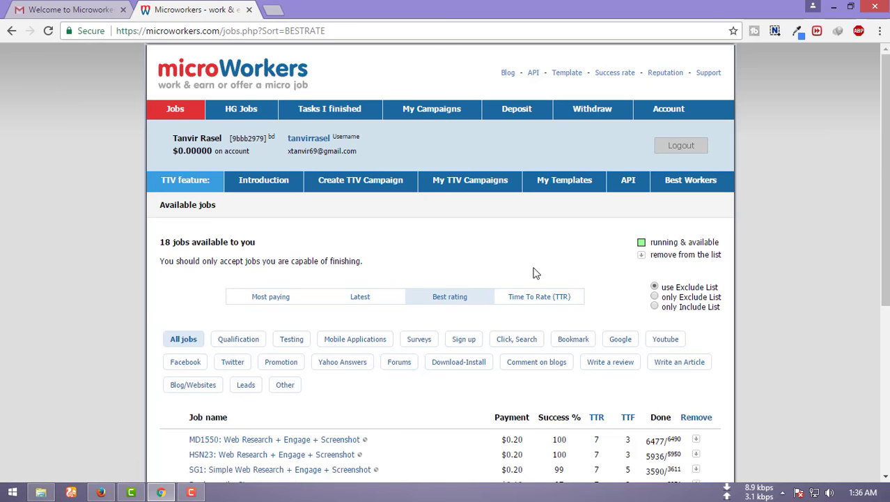
{"action": "scroll", "coordinate": [593, 319], "scroll_direction": "down", "scroll_amount": 3}
{"action": "scroll", "coordinate": [602, 232], "scroll_direction": "up", "scroll_amount": 3}
Check the Hire Group jobs page, compare it with the basic jobs list, and return to the Hire Group jobs
{"action": "left_click", "coordinate": [242, 112]}
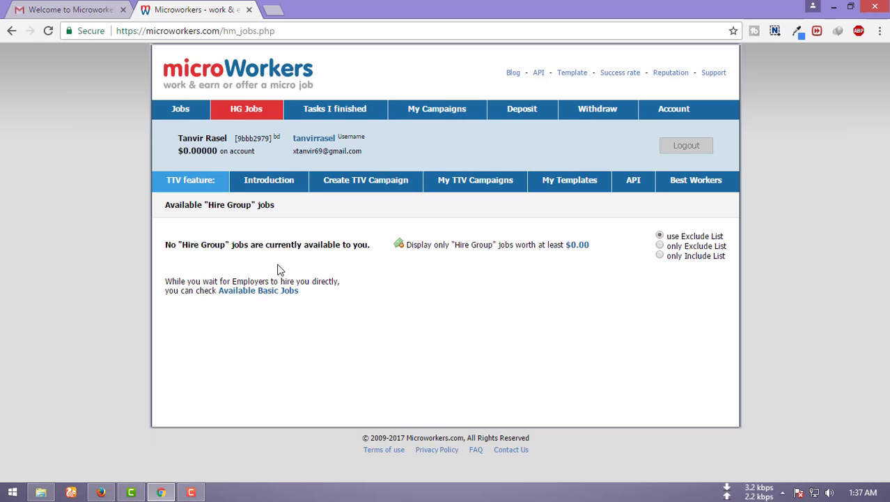
{"action": "left_click", "coordinate": [182, 110]}
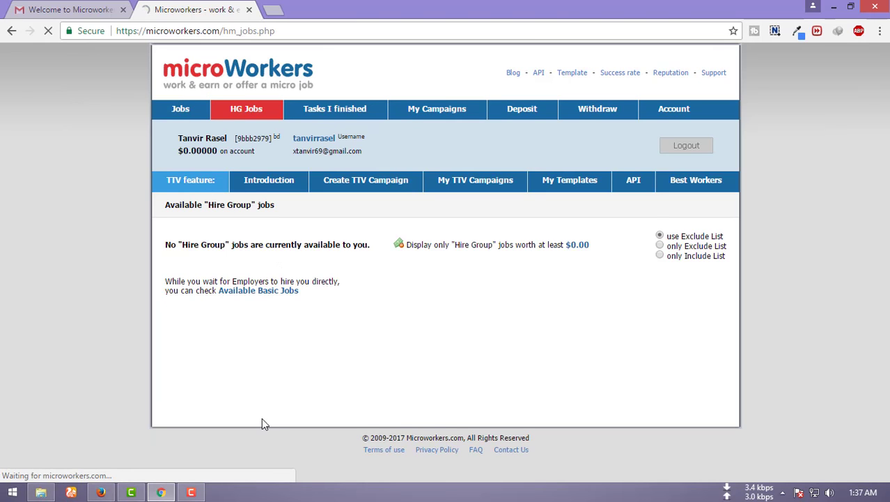
{"action": "scroll", "coordinate": [259, 291], "scroll_direction": "down", "scroll_amount": 3}
{"action": "scroll", "coordinate": [259, 291], "scroll_direction": "up", "scroll_amount": 3}
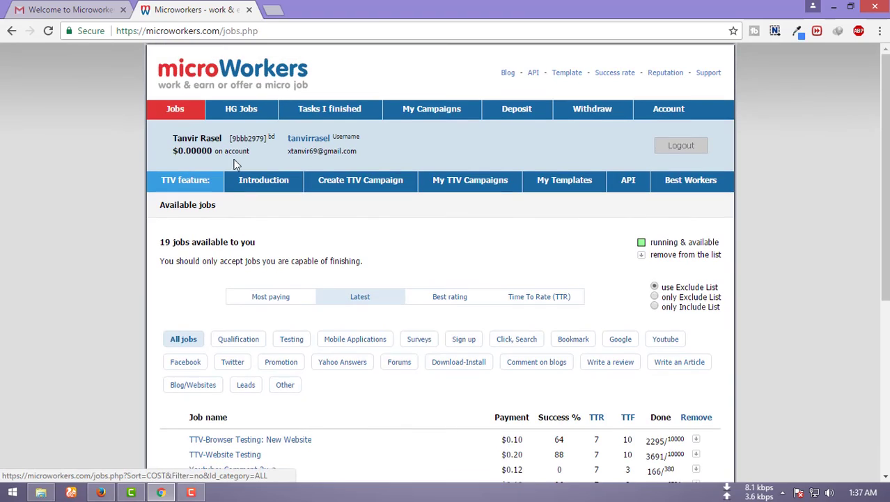
{"action": "left_click", "coordinate": [237, 111]}
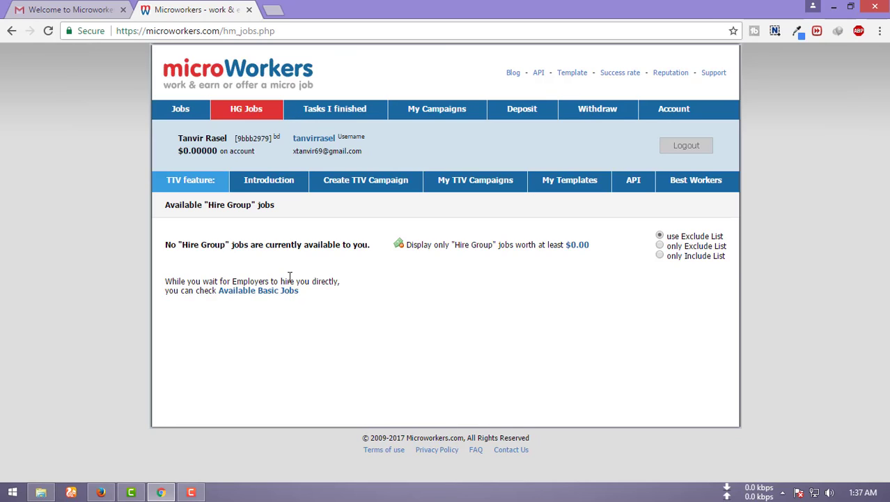
View the finished tasks page and examine the funding options on the deposit page
{"action": "left_click", "coordinate": [340, 114]}
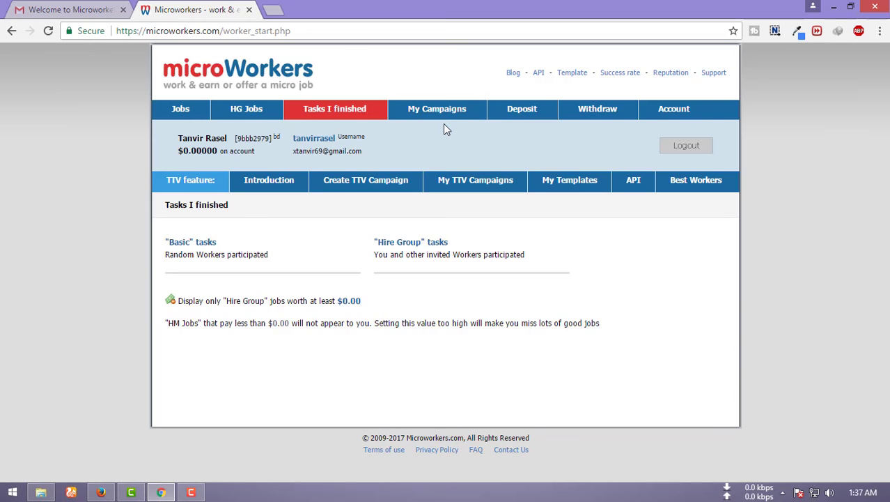
{"action": "left_click", "coordinate": [533, 114]}
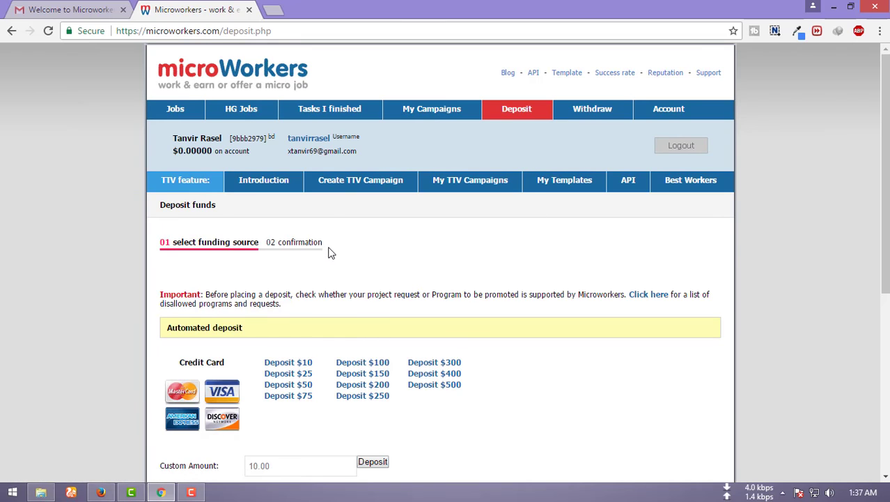
{"action": "scroll", "coordinate": [328, 275], "scroll_direction": "down", "scroll_amount": 1}
{"action": "scroll", "coordinate": [338, 382], "scroll_direction": "up", "scroll_amount": 1}
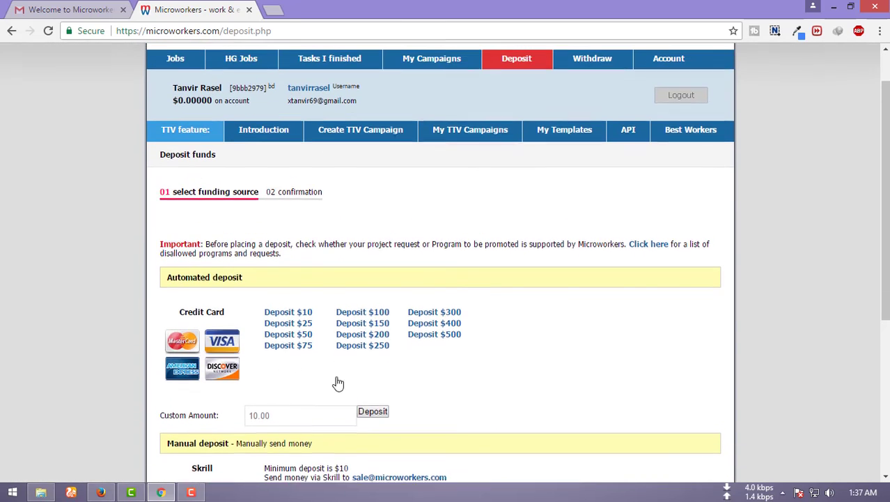
{"action": "scroll", "coordinate": [338, 383], "scroll_direction": "up", "scroll_amount": 1}
Open the withdrawal page, highlight the notice about payments on hold and the mailed PIN, and open a new withdrawal request form
{"action": "left_click", "coordinate": [579, 110]}
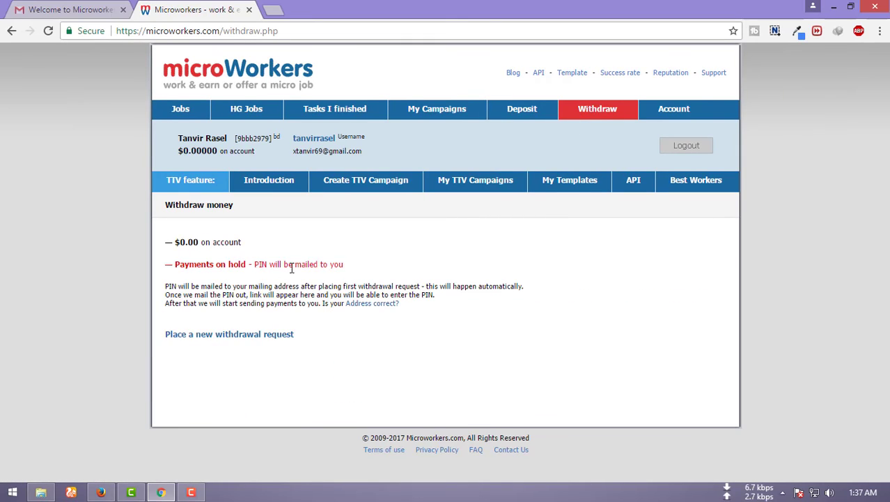
{"action": "left_click_drag", "start_coordinate": [187, 264], "coordinate": [342, 262]}
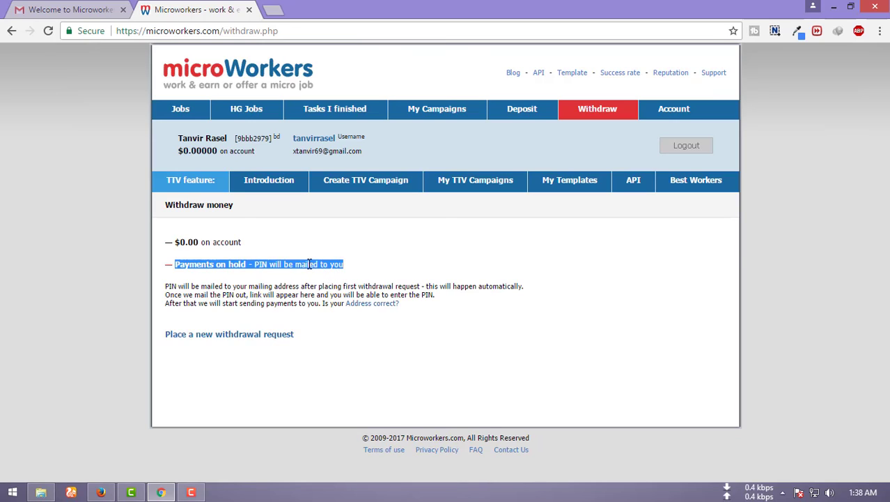
{"action": "left_click", "coordinate": [214, 336]}
{"action": "scroll", "coordinate": [214, 340], "scroll_direction": "down", "scroll_amount": 2}
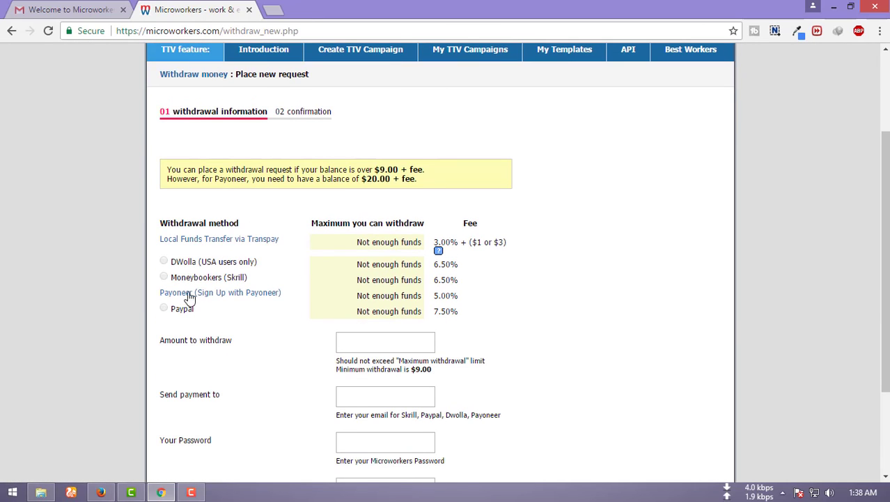
Highlight the DWolla country restriction and the $9.00 and $20.00 minimum balances on the withdrawal request form
{"action": "left_click_drag", "start_coordinate": [206, 263], "coordinate": [249, 262]}
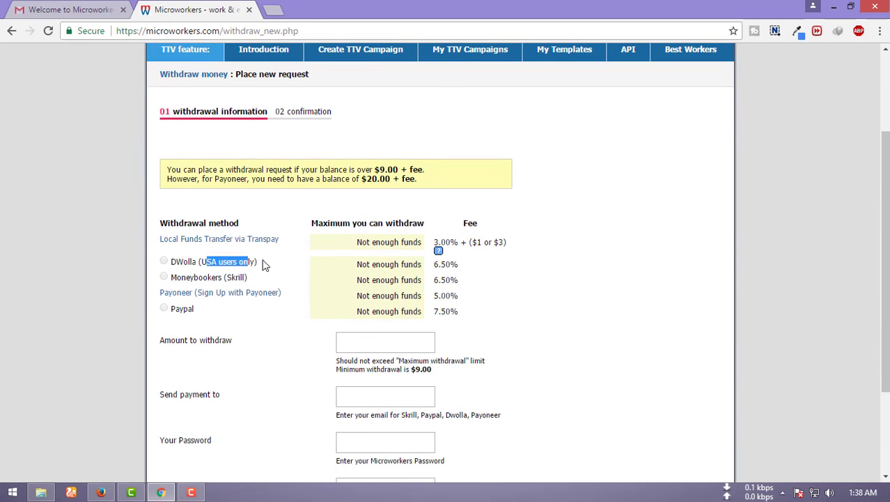
{"action": "left_click", "coordinate": [249, 260]}
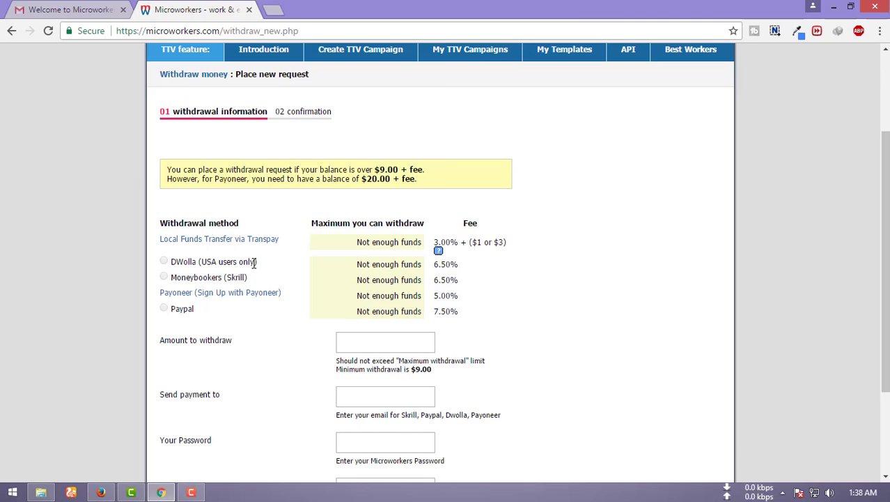
{"action": "left_click_drag", "start_coordinate": [255, 262], "coordinate": [184, 262]}
{"action": "left_click", "coordinate": [184, 281]}
{"action": "left_click_drag", "start_coordinate": [405, 169], "coordinate": [373, 170]}
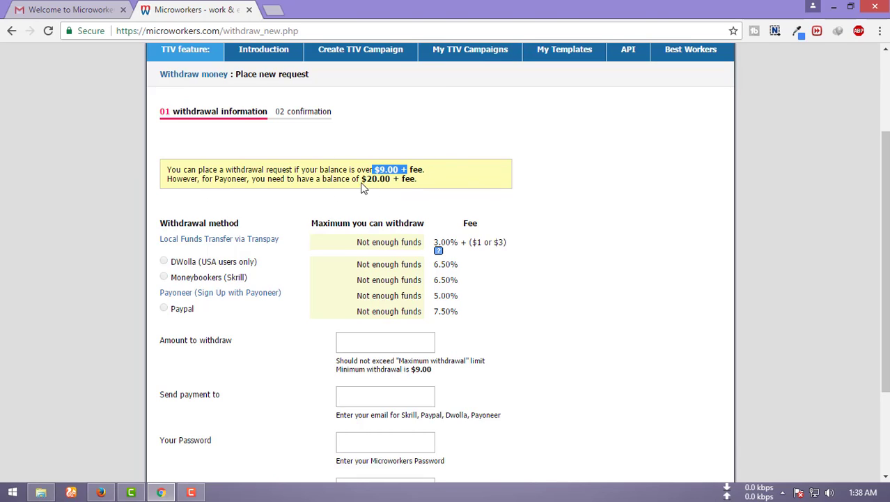
{"action": "left_click_drag", "start_coordinate": [361, 179], "coordinate": [392, 180]}
{"action": "scroll", "coordinate": [426, 282], "scroll_direction": "up", "scroll_amount": 2}
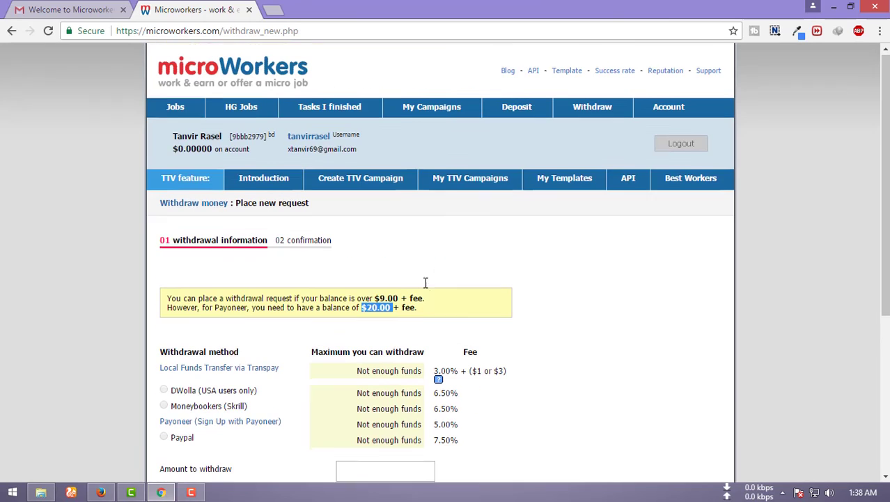
View the account page, then the Best Workers page and its country filter options, leaving all countries selected
{"action": "left_click", "coordinate": [660, 115]}
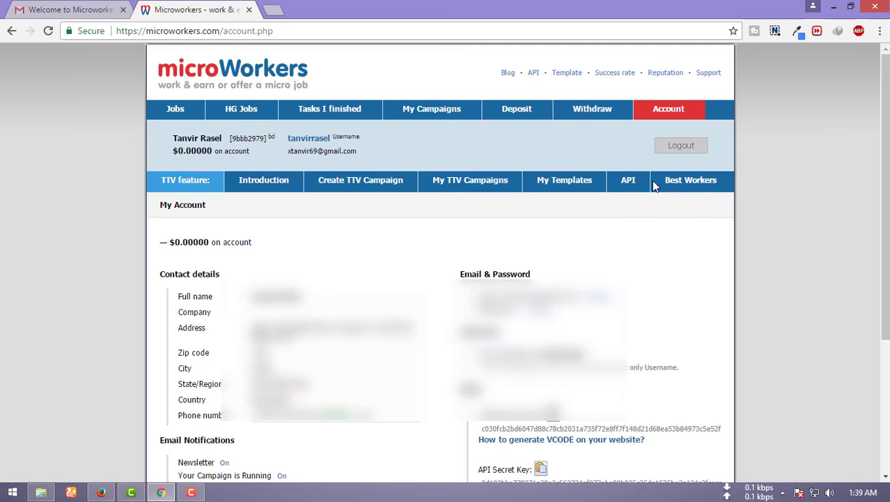
{"action": "left_click", "coordinate": [691, 184]}
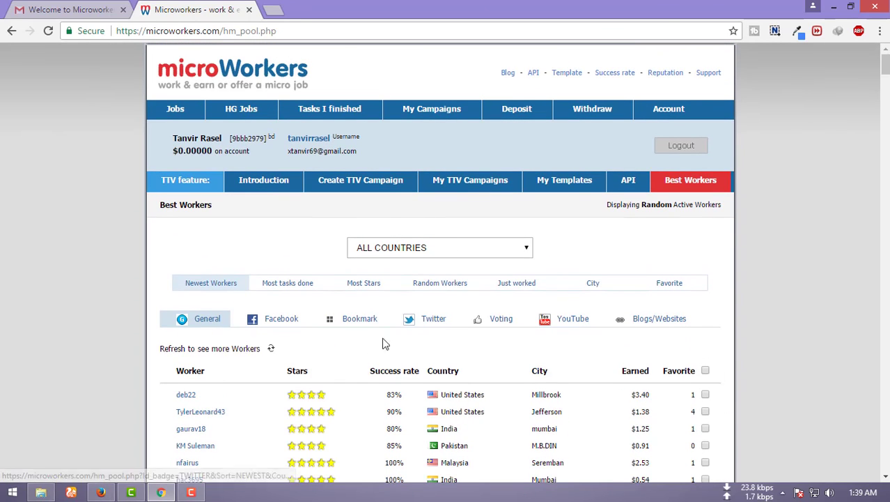
{"action": "left_click", "coordinate": [399, 247]}
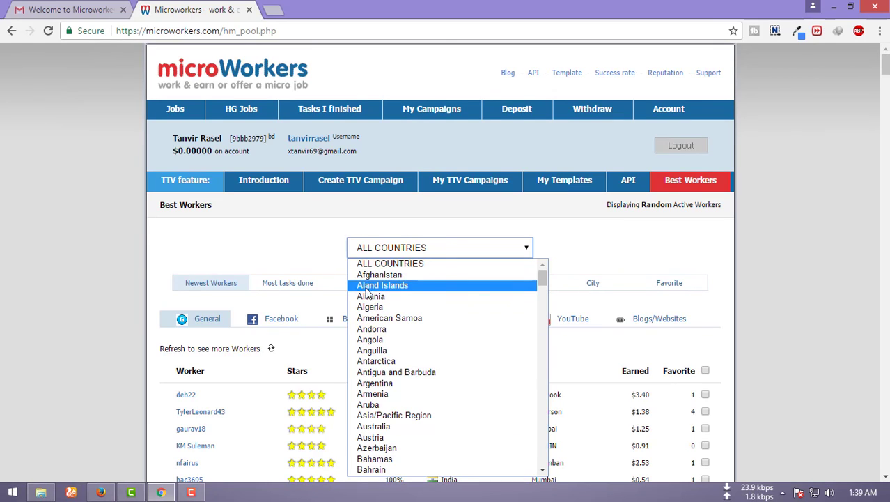
{"action": "left_click", "coordinate": [295, 250]}
Open the TTV-Website Testing job from the available jobs, and accept and start the TTV-Microworkers Admission Test
{"action": "left_click", "coordinate": [172, 110]}
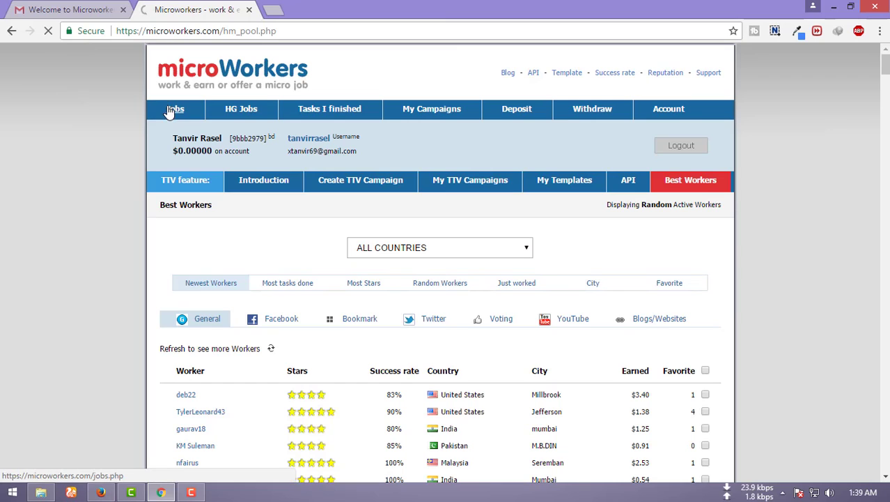
{"action": "scroll", "coordinate": [178, 209], "scroll_direction": "down", "scroll_amount": 3}
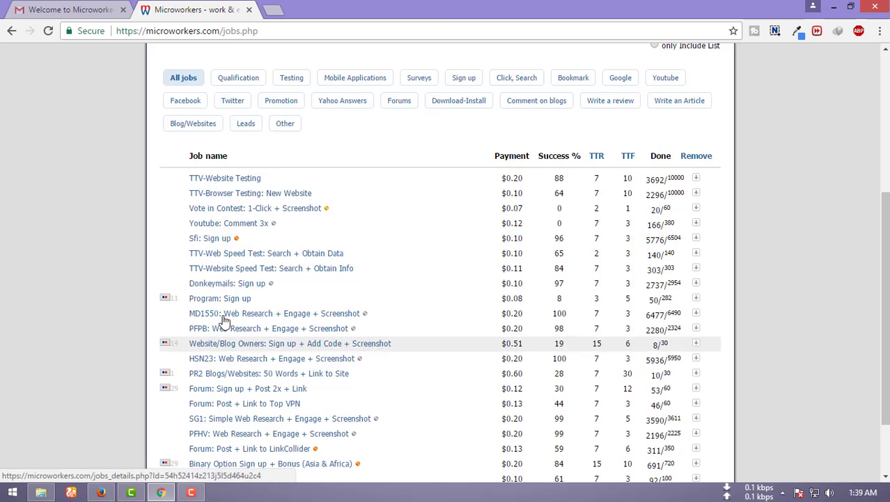
{"action": "left_click", "coordinate": [218, 178]}
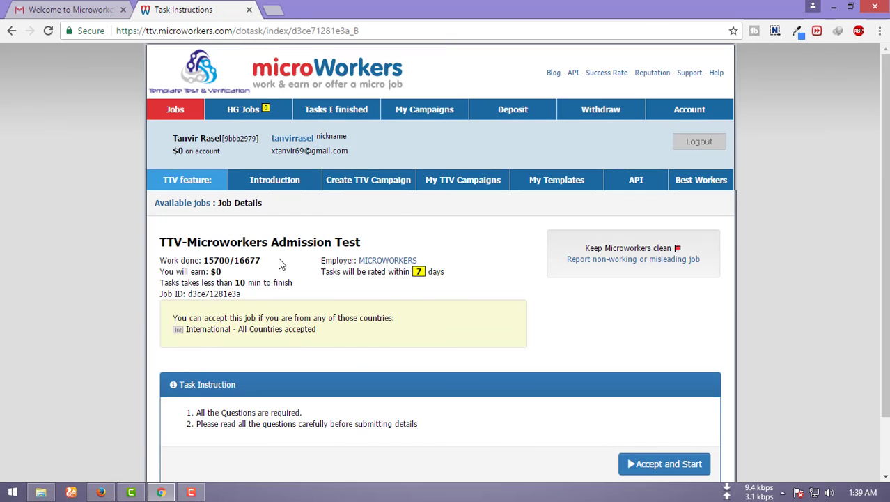
{"action": "scroll", "coordinate": [324, 301], "scroll_direction": "down", "scroll_amount": 1}
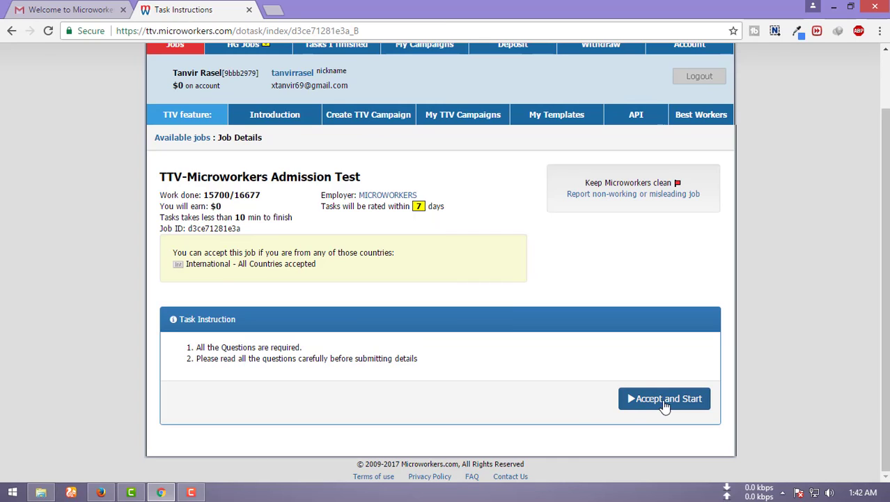
{"action": "left_click", "coordinate": [660, 406]}
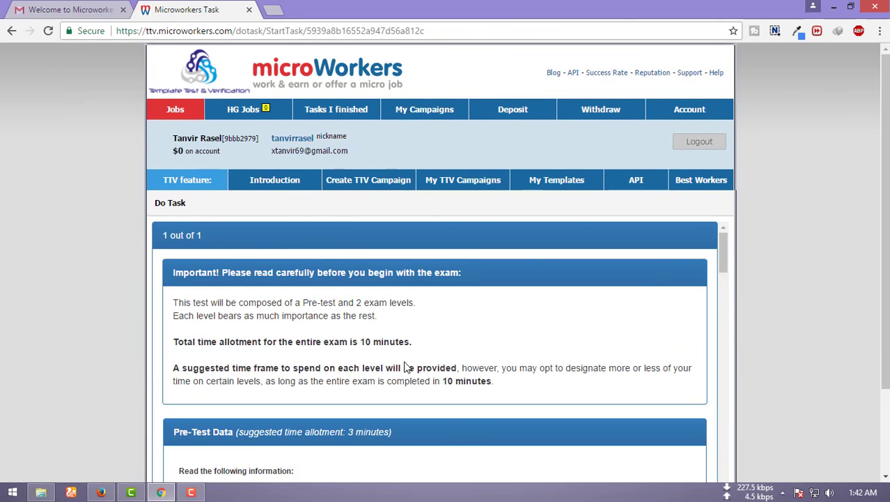
Read through the exam instructions and Pre-Test Data, and check the time left to submit proof
{"action": "scroll", "coordinate": [407, 367], "scroll_direction": "down", "scroll_amount": 12}
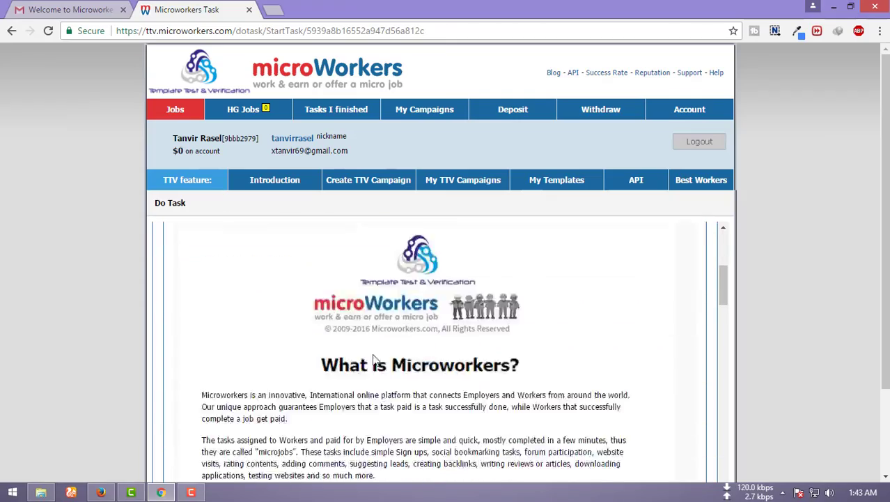
{"action": "scroll", "coordinate": [382, 332], "scroll_direction": "down", "scroll_amount": 20}
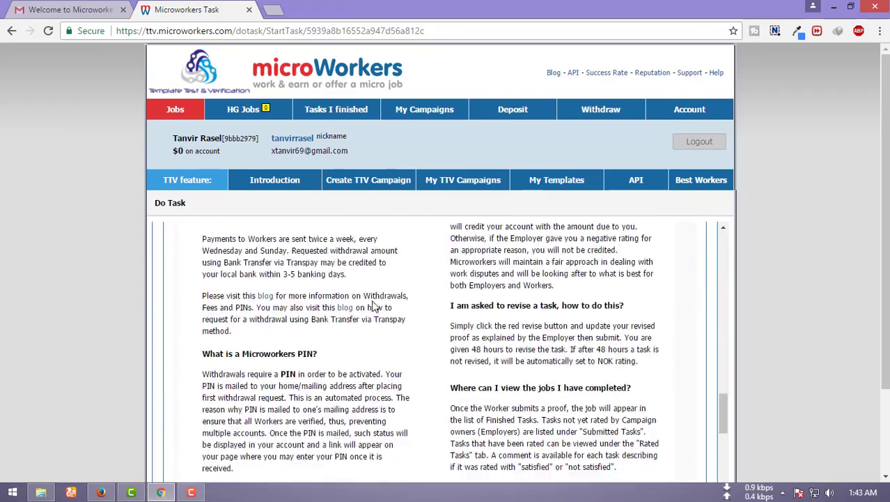
{"action": "scroll", "coordinate": [390, 348], "scroll_direction": "down", "scroll_amount": 3}
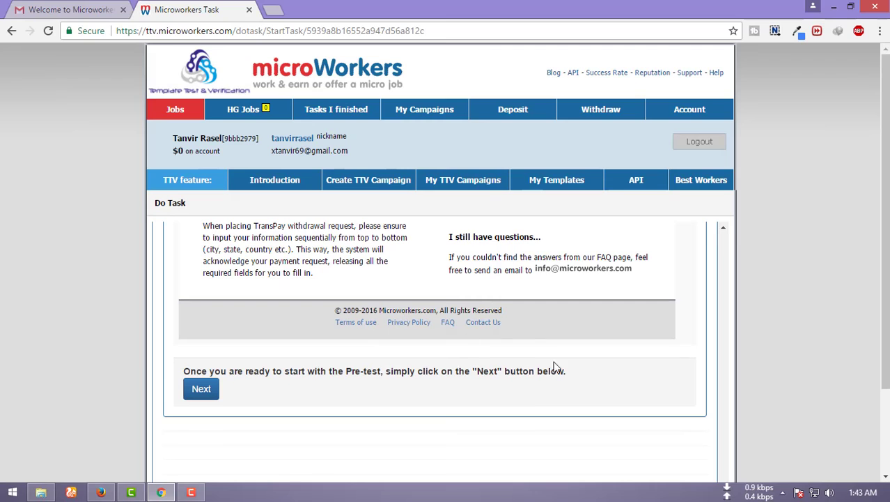
{"action": "scroll", "coordinate": [674, 348], "scroll_direction": "down", "scroll_amount": 3}
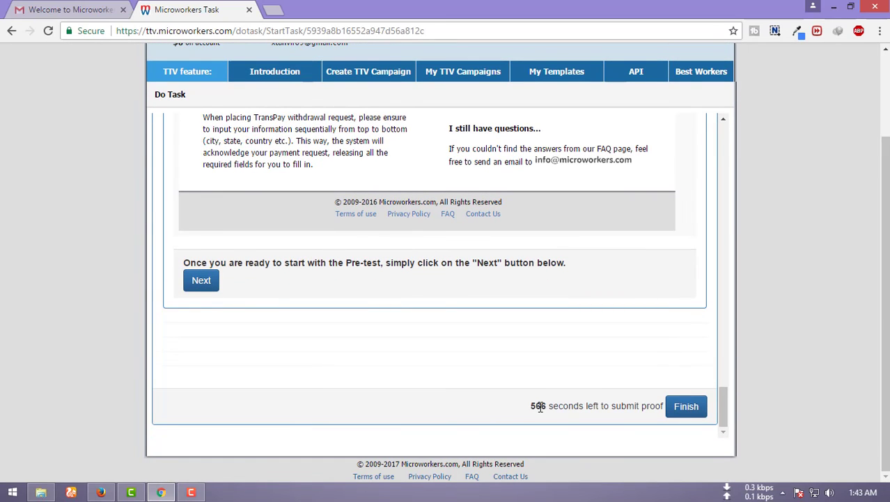
Proceed to the Pre-test section and bring its first question into view
{"action": "left_click", "coordinate": [201, 280]}
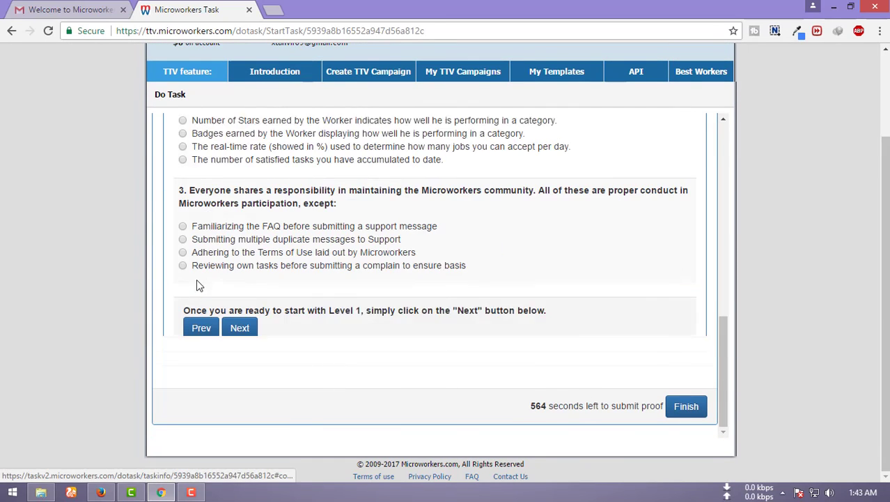
{"action": "scroll", "coordinate": [426, 247], "scroll_direction": "up", "scroll_amount": 7}
{"action": "scroll", "coordinate": [428, 249], "scroll_direction": "down", "scroll_amount": 2}
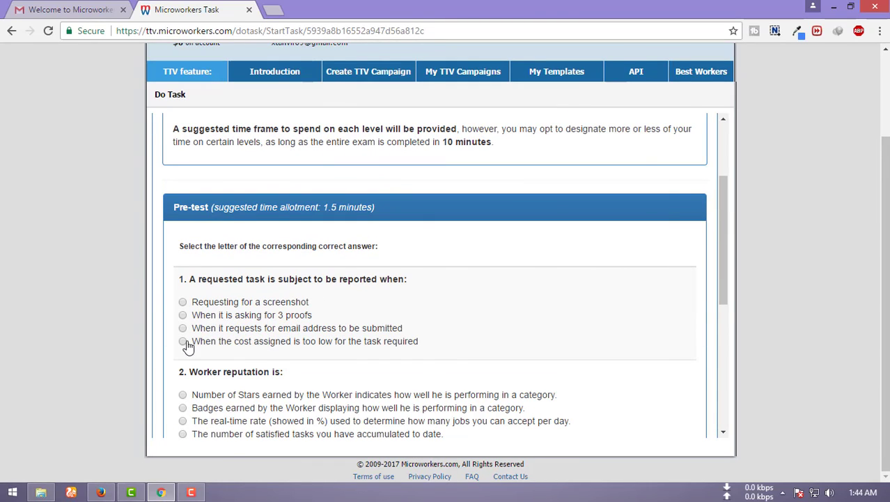
Answer the Pre-test with the email address request, the real-time rate and adhering to the Terms of Use, and proceed to Level 1
{"action": "left_click", "coordinate": [209, 330]}
{"action": "scroll", "coordinate": [312, 322], "scroll_direction": "down", "scroll_amount": 2}
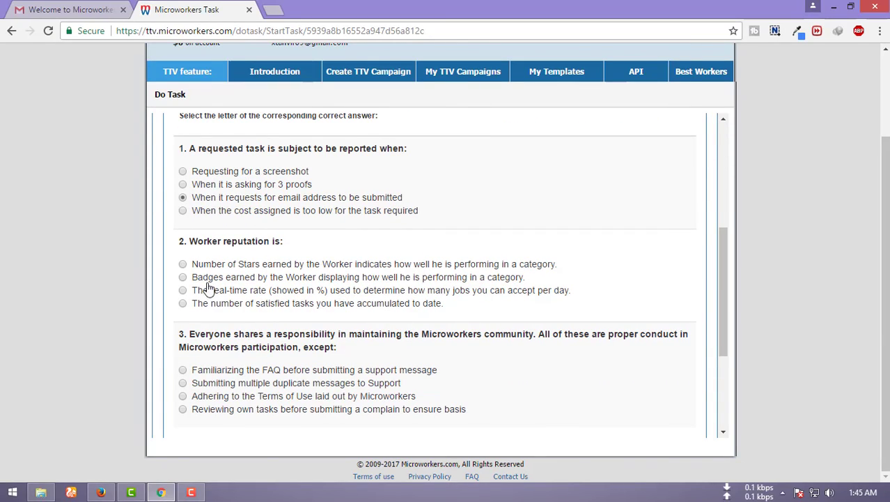
{"action": "left_click", "coordinate": [183, 290]}
{"action": "left_click", "coordinate": [184, 396]}
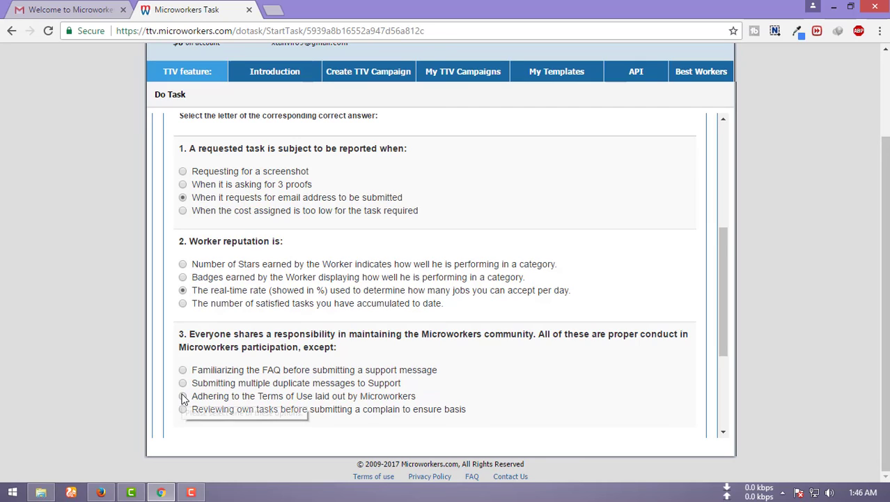
{"action": "scroll", "coordinate": [600, 352], "scroll_direction": "down", "scroll_amount": 3}
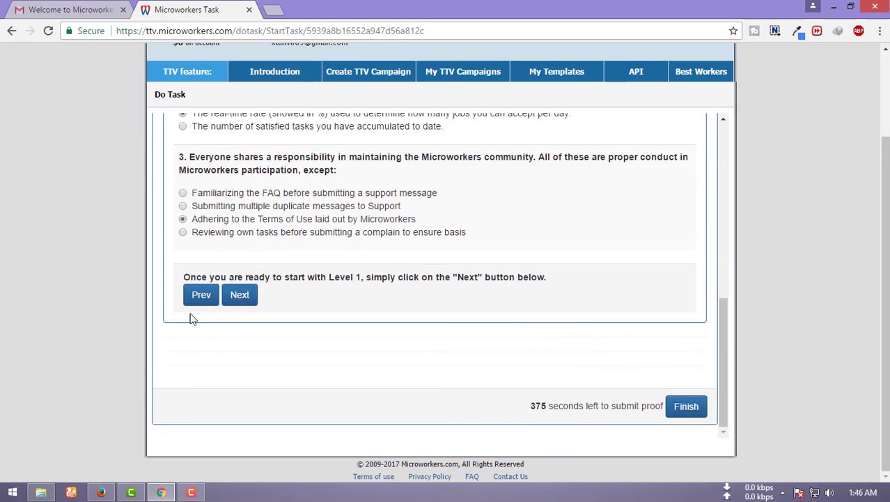
{"action": "left_click", "coordinate": [240, 294]}
Read the Level 1 questions and answer question 1 with "oppose" and question 2 with "assailed"
{"action": "scroll", "coordinate": [241, 296], "scroll_direction": "down", "scroll_amount": 2}
{"action": "scroll", "coordinate": [373, 281], "scroll_direction": "up", "scroll_amount": 5}
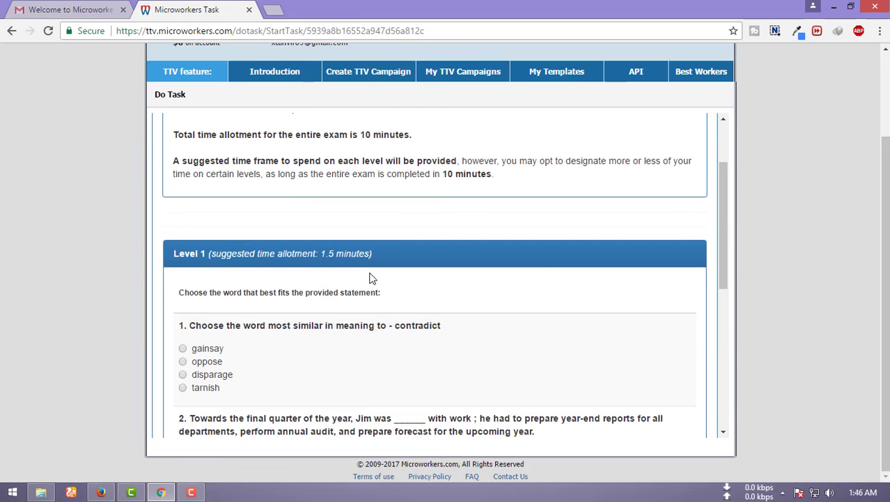
{"action": "scroll", "coordinate": [319, 299], "scroll_direction": "down", "scroll_amount": 1}
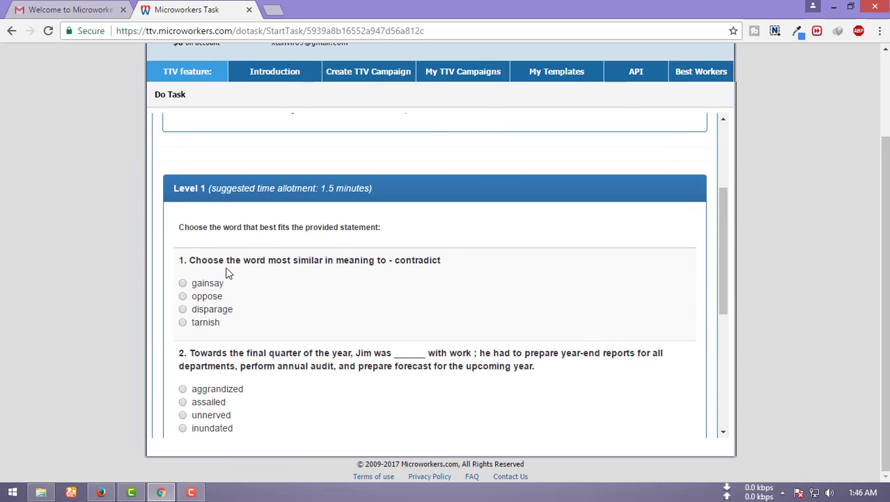
{"action": "left_click_drag", "start_coordinate": [170, 266], "coordinate": [264, 270]}
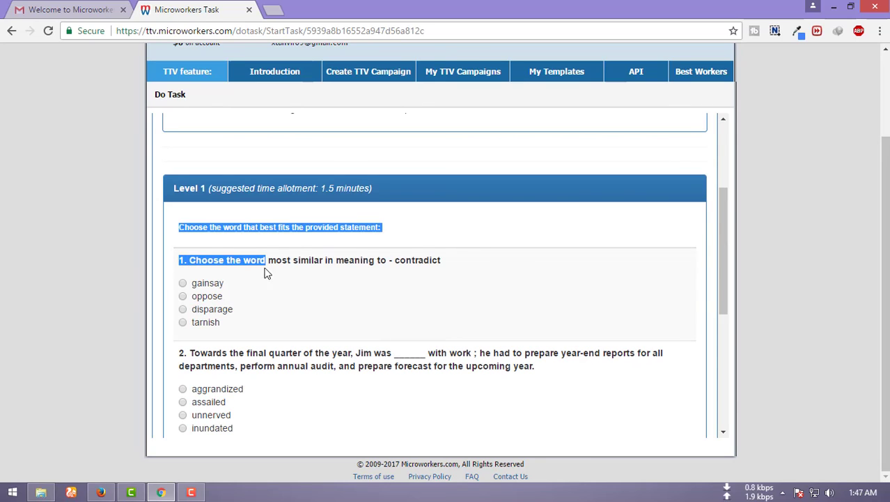
{"action": "left_click", "coordinate": [193, 313]}
{"action": "scroll", "coordinate": [333, 291], "scroll_direction": "down", "scroll_amount": 2}
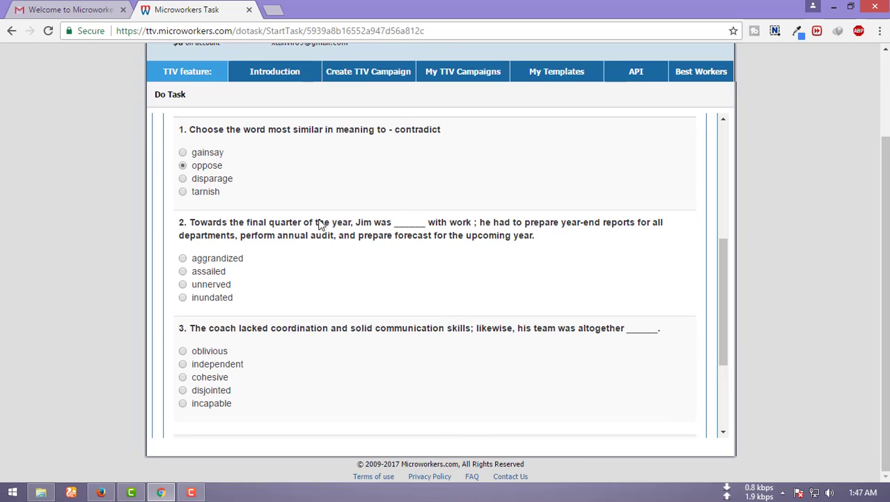
{"action": "left_click", "coordinate": [183, 271]}
Finish and submit the admission test, and read the notice shown on its job details page
{"action": "scroll", "coordinate": [464, 341], "scroll_direction": "down", "scroll_amount": 5}
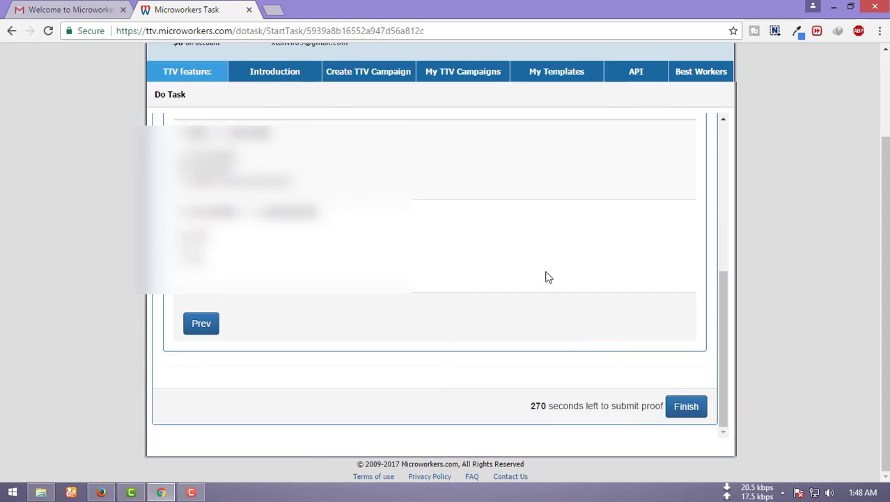
{"action": "left_click", "coordinate": [686, 410]}
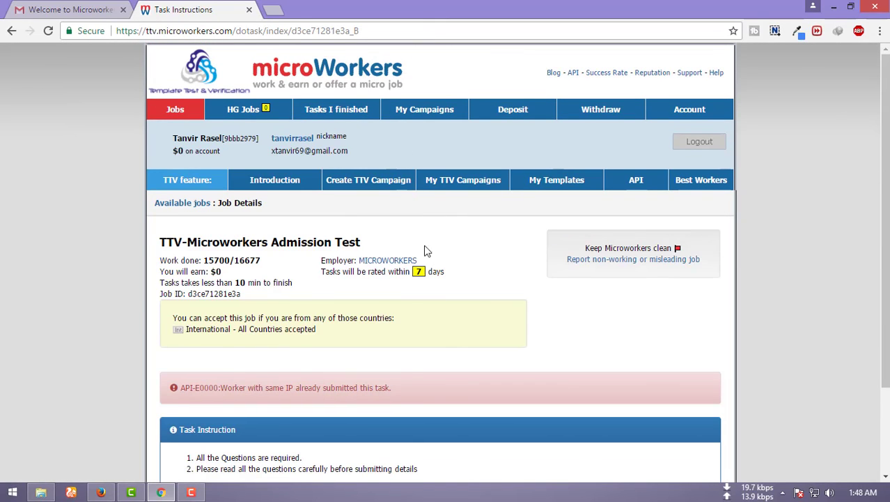
{"action": "scroll", "coordinate": [376, 363], "scroll_direction": "down", "scroll_amount": 1}
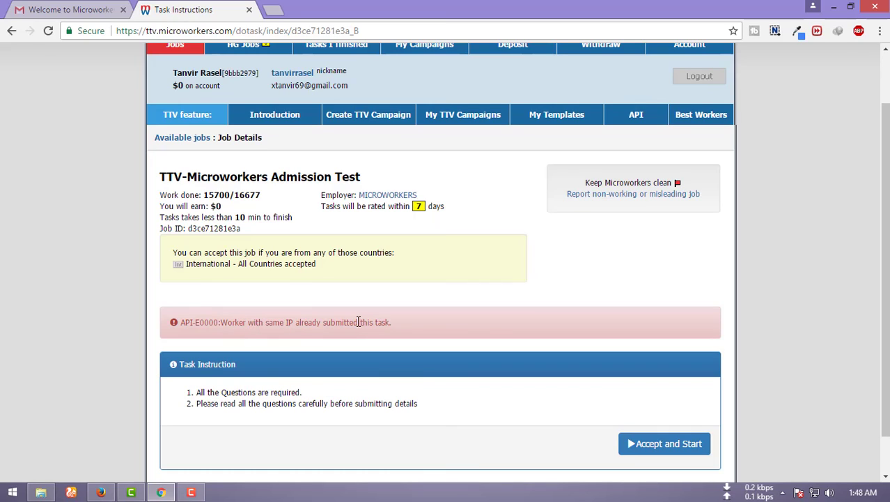
{"action": "left_click_drag", "start_coordinate": [358, 323], "coordinate": [285, 323]}
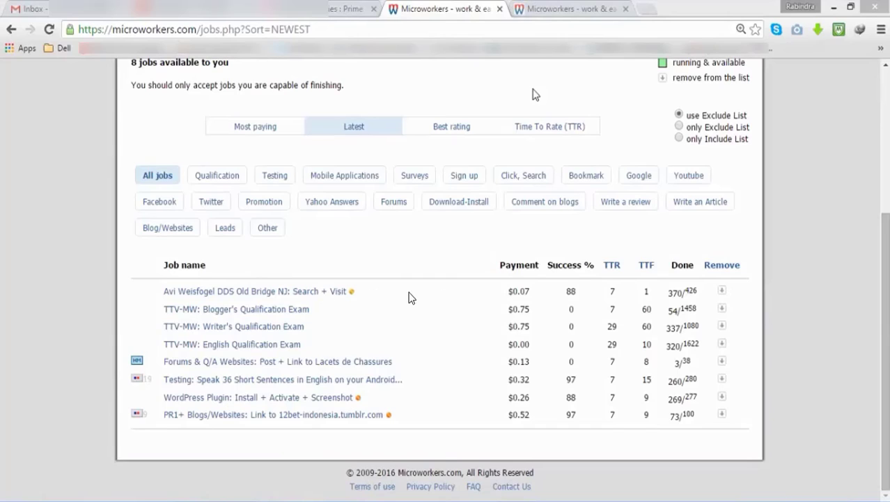
Open the $0.07 "Search + Visit" job in a new tab and read its worker instructions and required proof
{"action": "scroll", "coordinate": [344, 293], "scroll_direction": "up", "scroll_amount": 1}
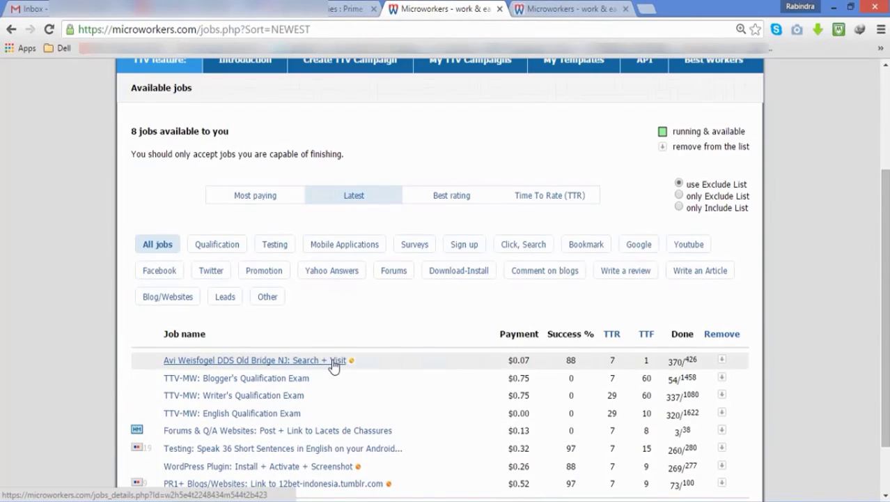
{"action": "right_click", "coordinate": [346, 362]}
{"action": "left_click", "coordinate": [351, 363]}
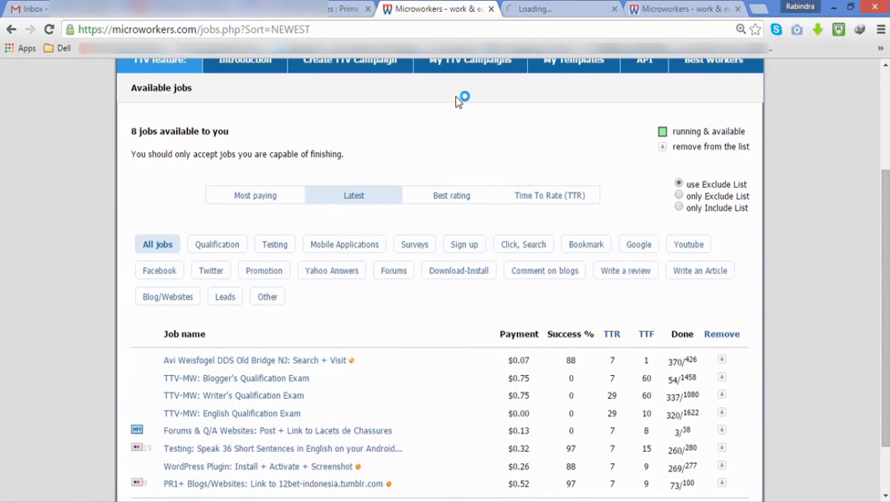
{"action": "left_click", "coordinate": [566, 9]}
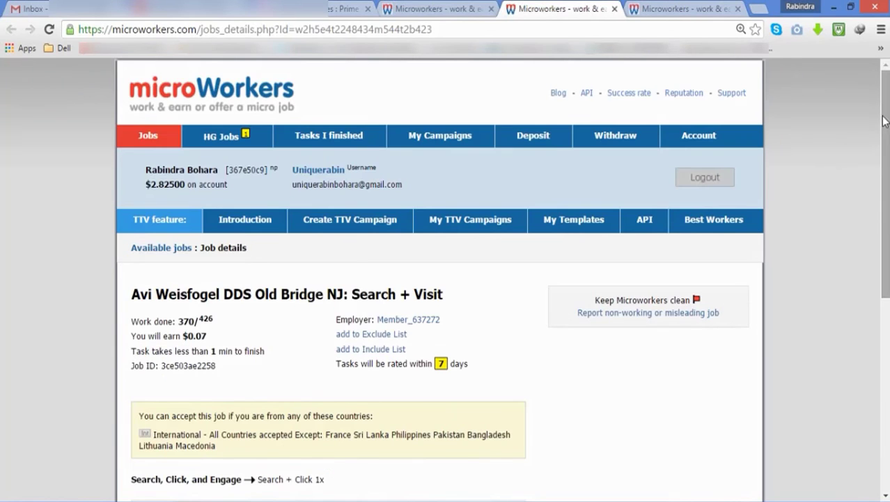
{"action": "left_click_drag", "start_coordinate": [880, 125], "coordinate": [882, 218]}
{"action": "scroll", "coordinate": [3, 241], "scroll_direction": "down", "scroll_amount": 2}
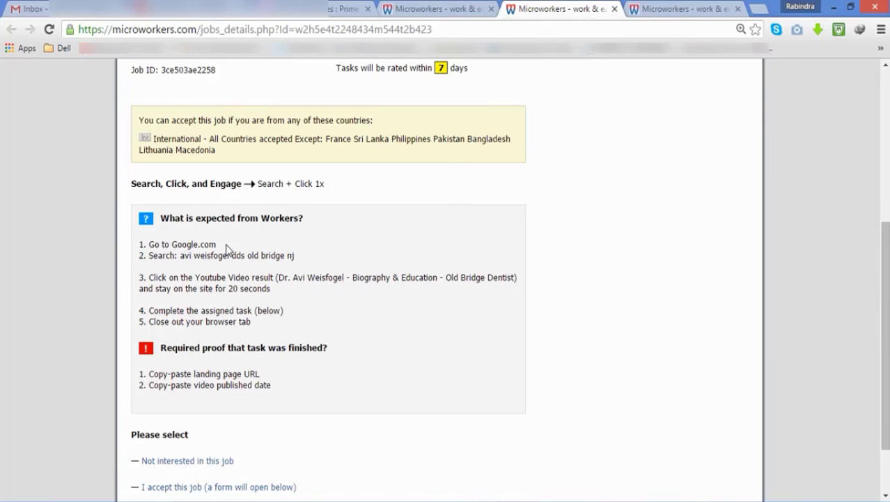
Open the Google.com address given in the job's first instruction
{"action": "left_click_drag", "start_coordinate": [217, 244], "coordinate": [174, 243]}
{"action": "right_click", "coordinate": [174, 241]}
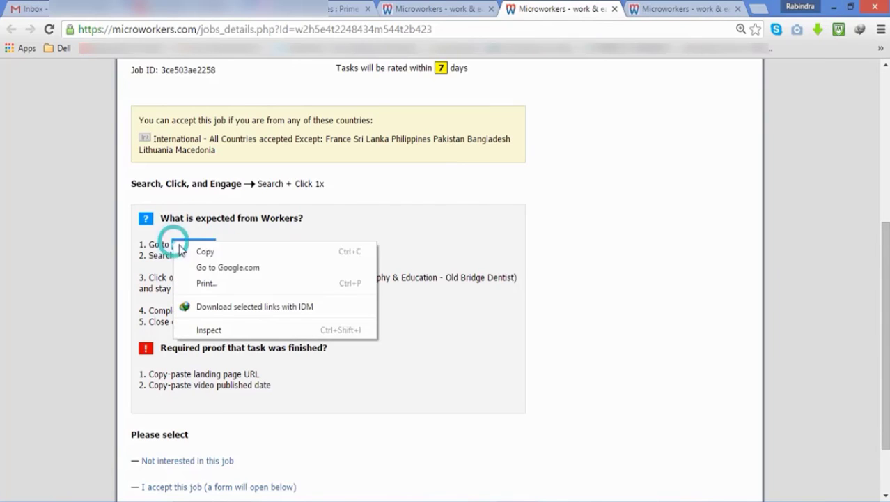
{"action": "left_click", "coordinate": [210, 269]}
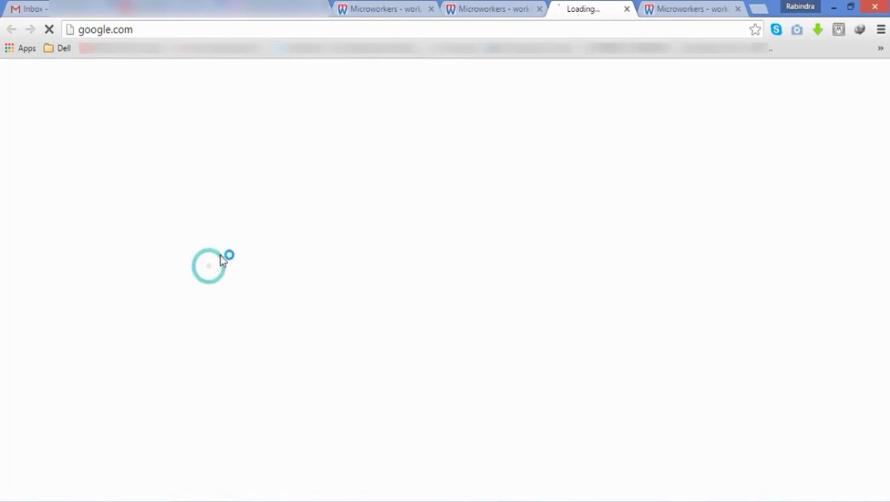
Copy the search phrase from the job's second instruction and search Google for it
{"action": "left_click", "coordinate": [471, 10]}
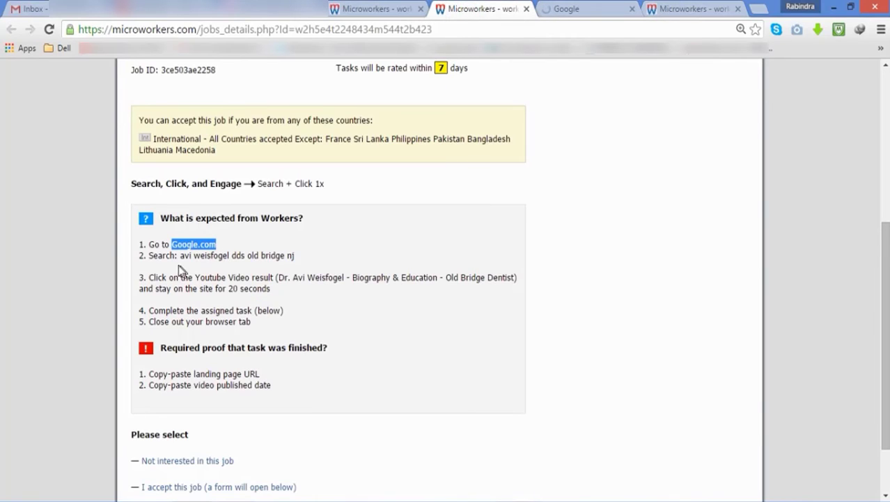
{"action": "left_click", "coordinate": [234, 255]}
{"action": "left_click_drag", "start_coordinate": [299, 255], "coordinate": [180, 256]}
{"action": "right_click", "coordinate": [181, 256]}
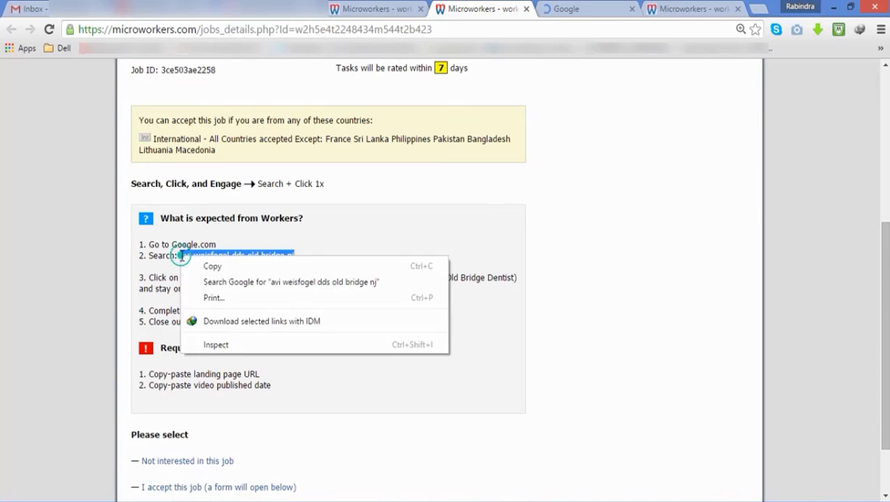
{"action": "left_click", "coordinate": [208, 266]}
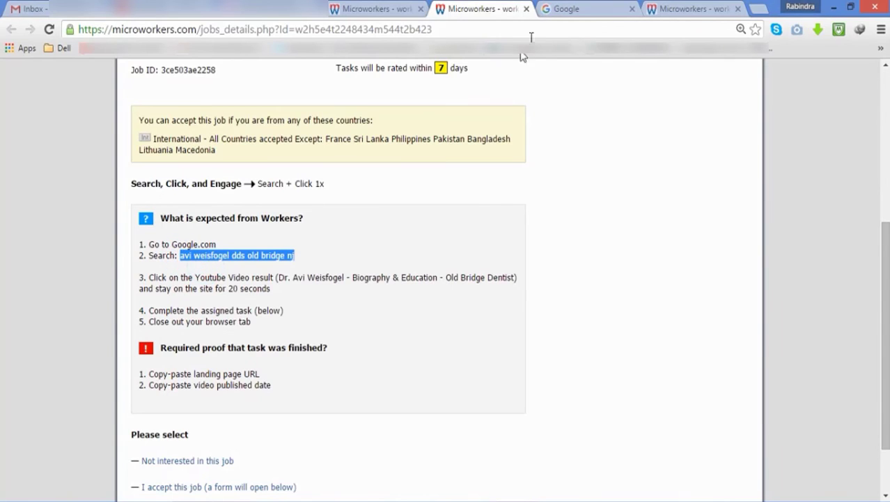
{"action": "left_click", "coordinate": [557, 14]}
{"action": "key", "text": "ctrl+v"}
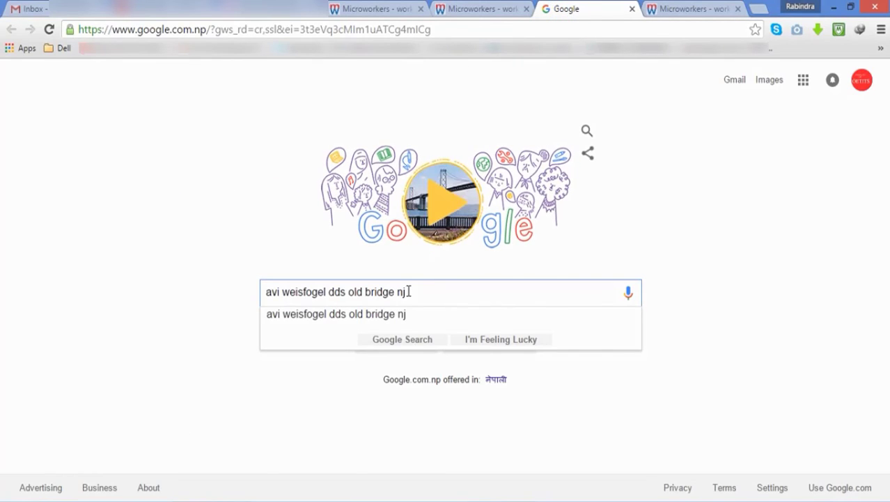
{"action": "key", "text": "Return"}
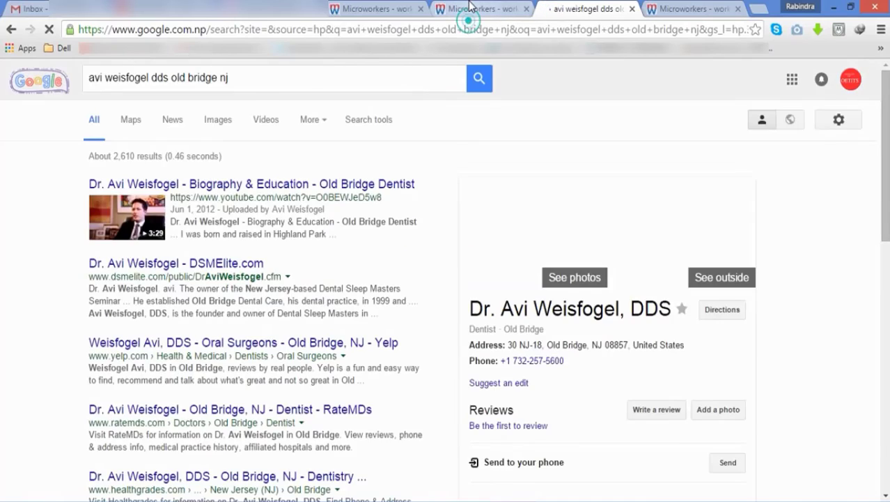
Reread the job's third instruction and open the matching "Biography & Education - Old Bridge Dentist" YouTube result
{"action": "left_click", "coordinate": [468, 10]}
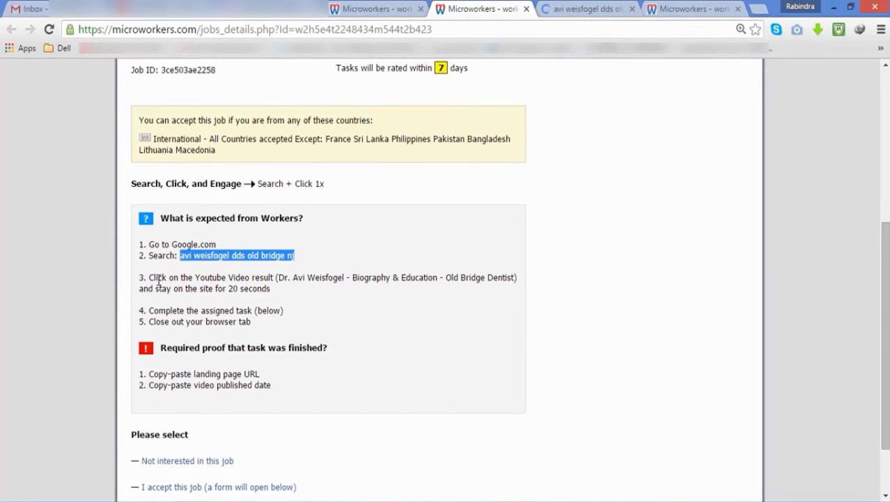
{"action": "left_click_drag", "start_coordinate": [149, 278], "coordinate": [450, 286]}
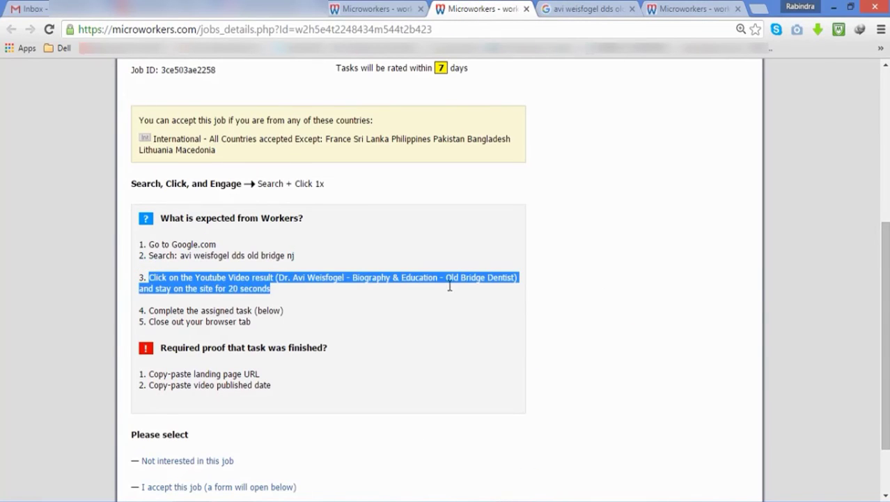
{"action": "left_click", "coordinate": [453, 304]}
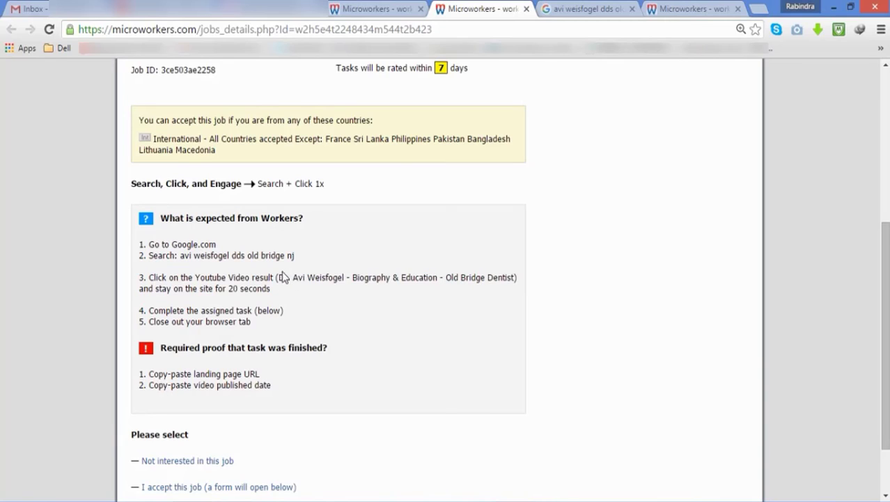
{"action": "left_click_drag", "start_coordinate": [279, 278], "coordinate": [349, 278]}
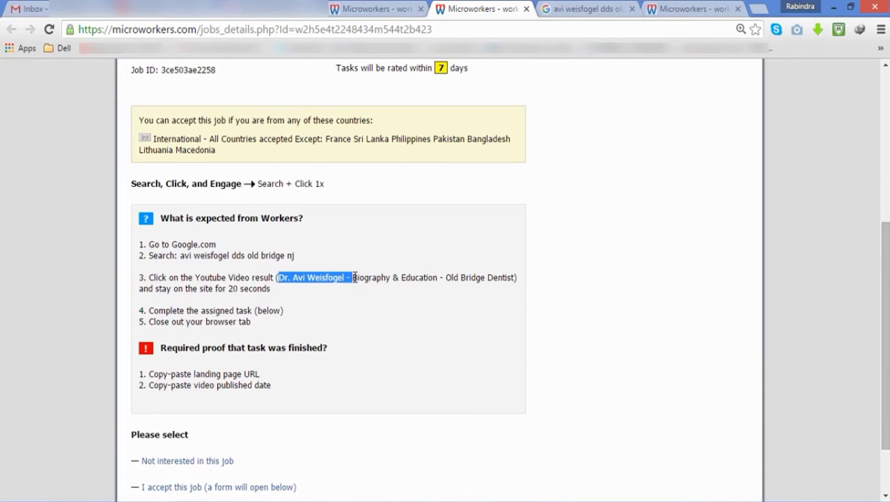
{"action": "left_click", "coordinate": [570, 6]}
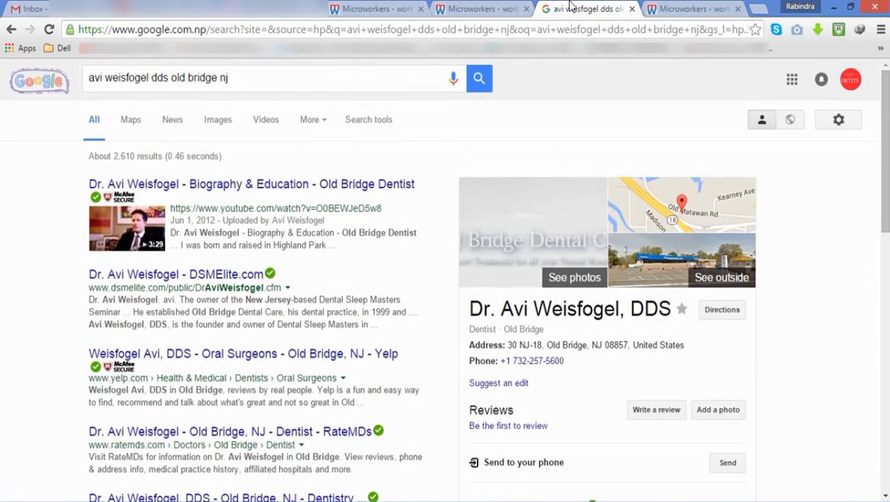
{"action": "left_click", "coordinate": [281, 185]}
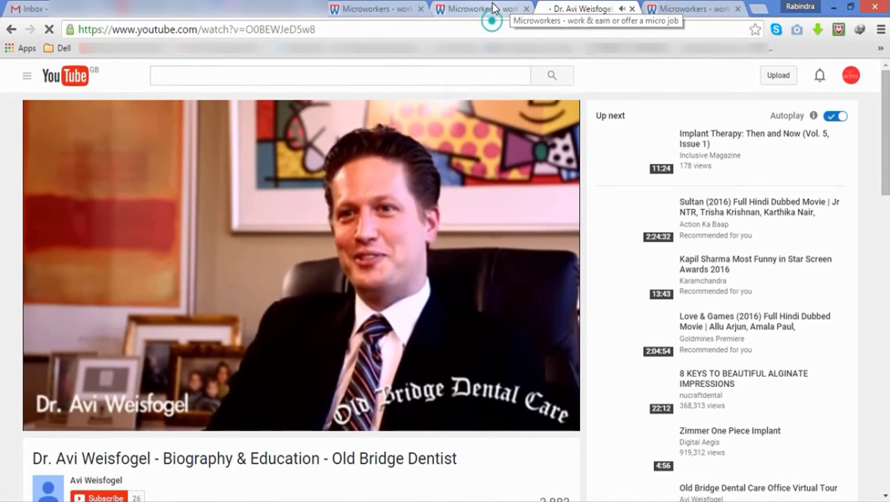
Check the required proof on the job page and copy the YouTube video's URL
{"action": "left_click", "coordinate": [511, 7]}
{"action": "left_click", "coordinate": [577, 7]}
{"action": "left_click", "coordinate": [561, 30]}
{"action": "key", "text": "ctrl+c"}
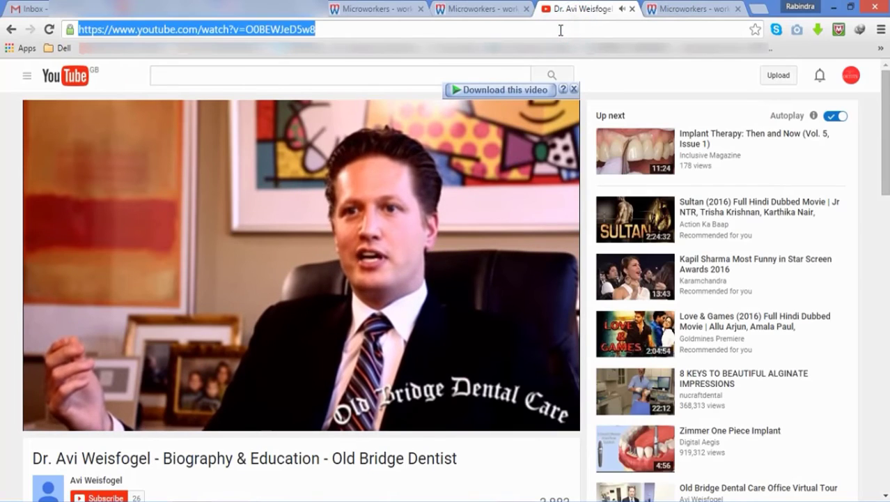
Paste the video URL into the job's required proof box and start a new line below it
{"action": "left_click", "coordinate": [482, 8]}
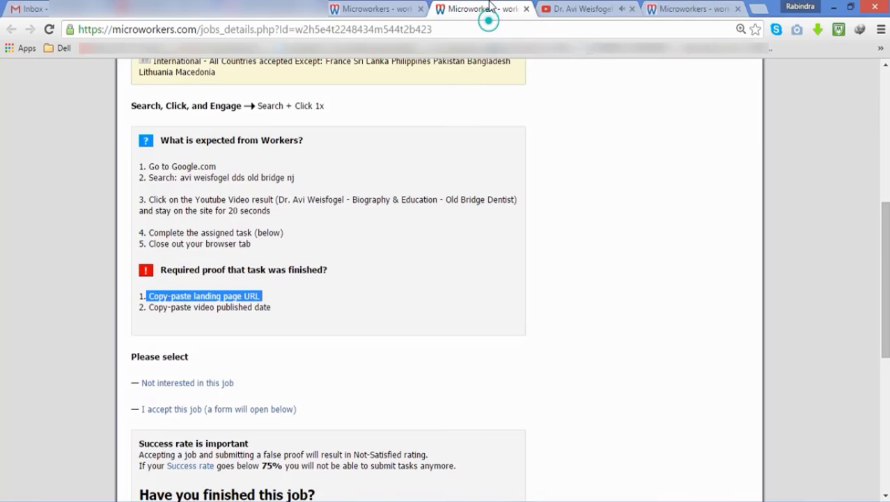
{"action": "scroll", "coordinate": [577, 353], "scroll_direction": "down", "scroll_amount": 3}
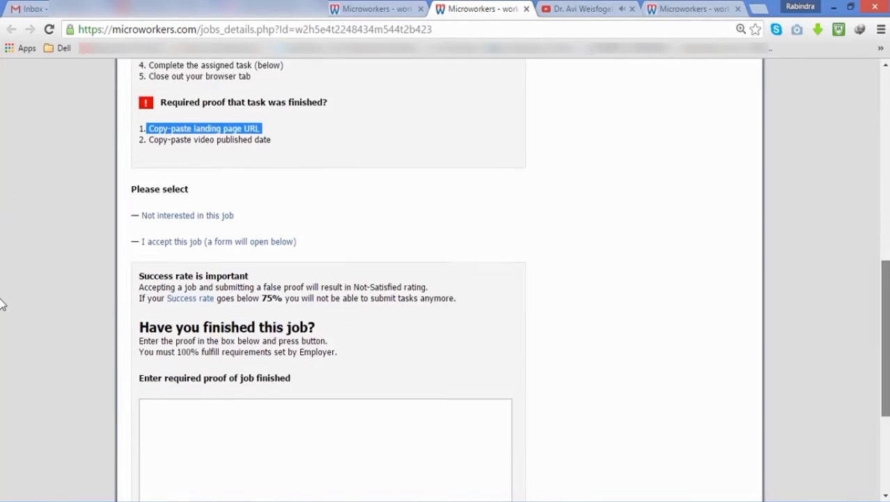
{"action": "left_click", "coordinate": [377, 387]}
{"action": "right_click", "coordinate": [378, 388]}
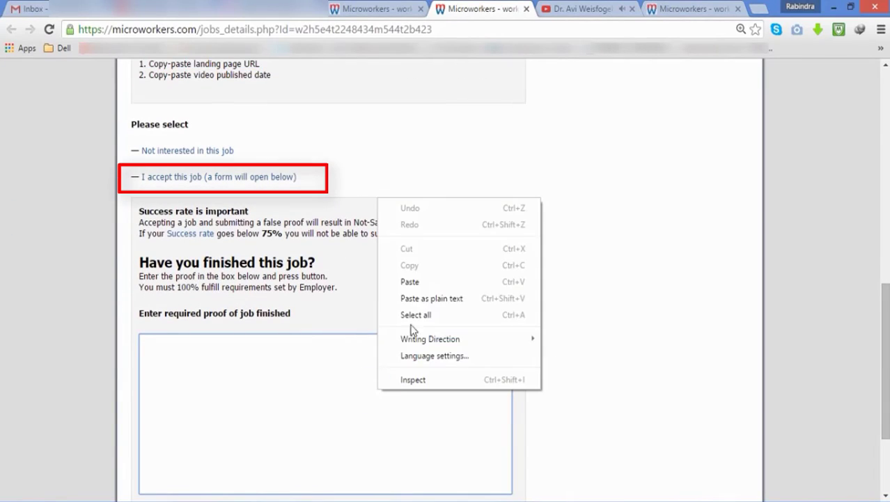
{"action": "left_click", "coordinate": [414, 281]}
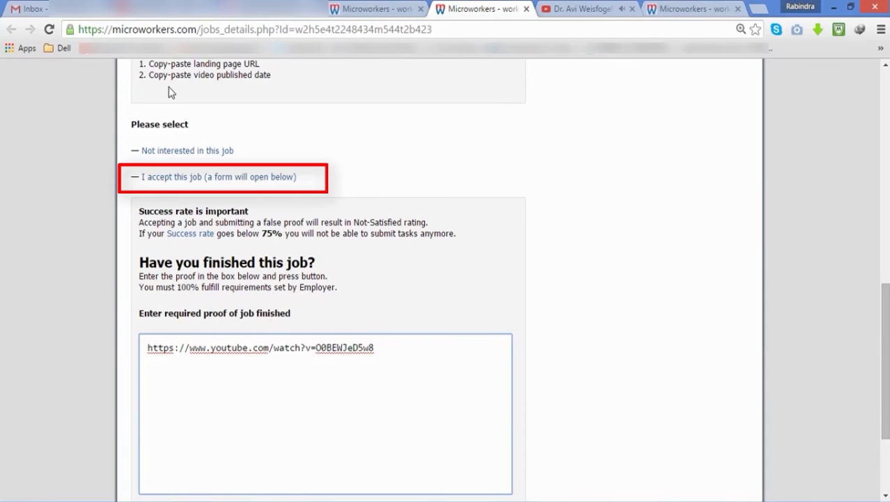
{"action": "key", "text": "Return"}
Recheck the second required proof item, the video published date, on the job page
{"action": "left_click", "coordinate": [586, 9]}
{"action": "left_click", "coordinate": [478, 10]}
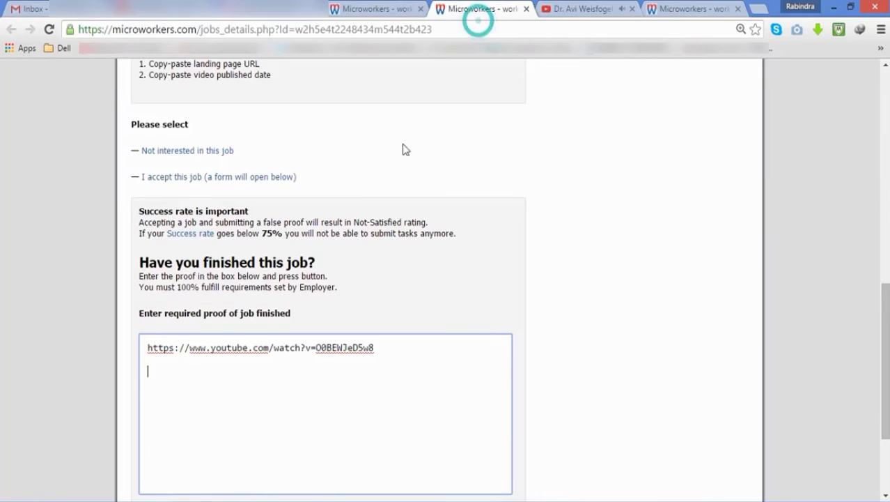
{"action": "left_click", "coordinate": [280, 81]}
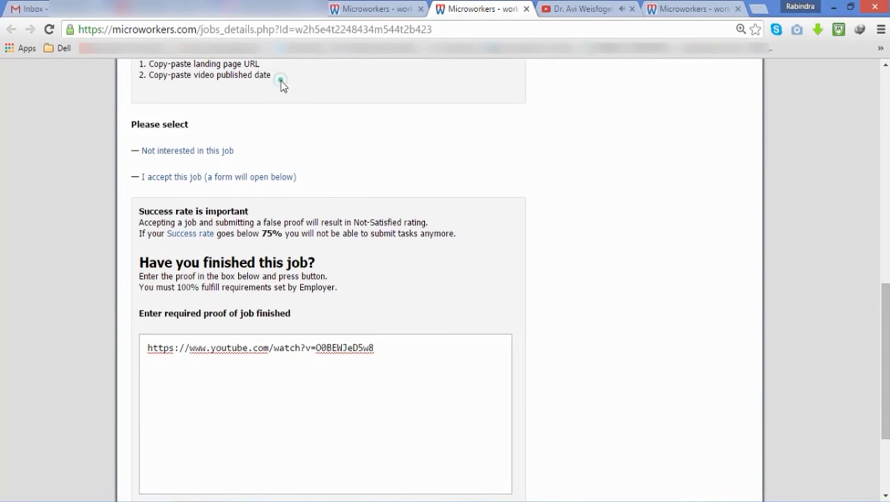
{"action": "left_click_drag", "start_coordinate": [281, 80], "coordinate": [171, 75]}
Copy the "Published on Jun 1, 2012" line from the YouTube video's description
{"action": "left_click", "coordinate": [585, 8]}
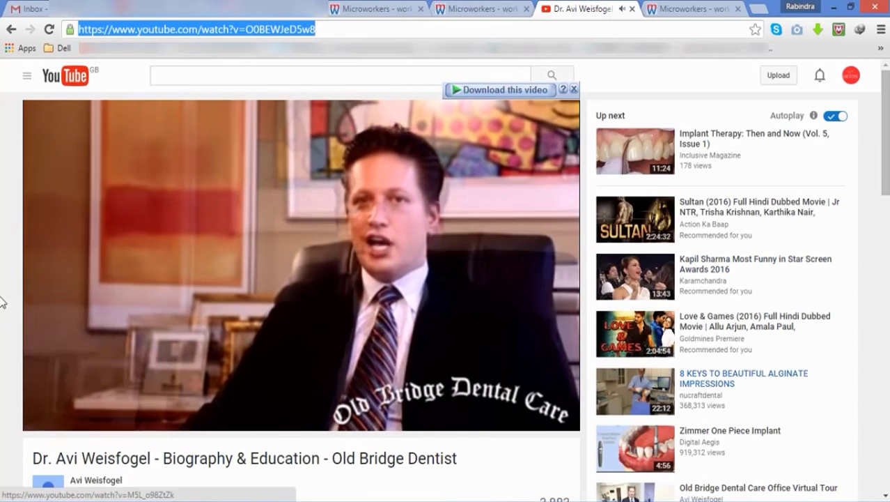
{"action": "left_click", "coordinate": [2, 301]}
{"action": "scroll", "coordinate": [2, 264], "scroll_direction": "down", "scroll_amount": 3}
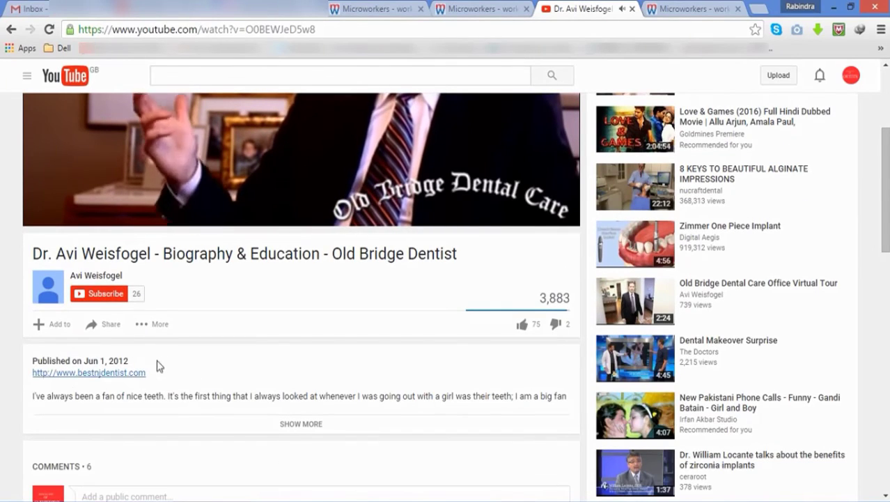
{"action": "left_click_drag", "start_coordinate": [163, 360], "coordinate": [31, 357]}
{"action": "right_click", "coordinate": [31, 357]}
{"action": "left_click", "coordinate": [57, 364]}
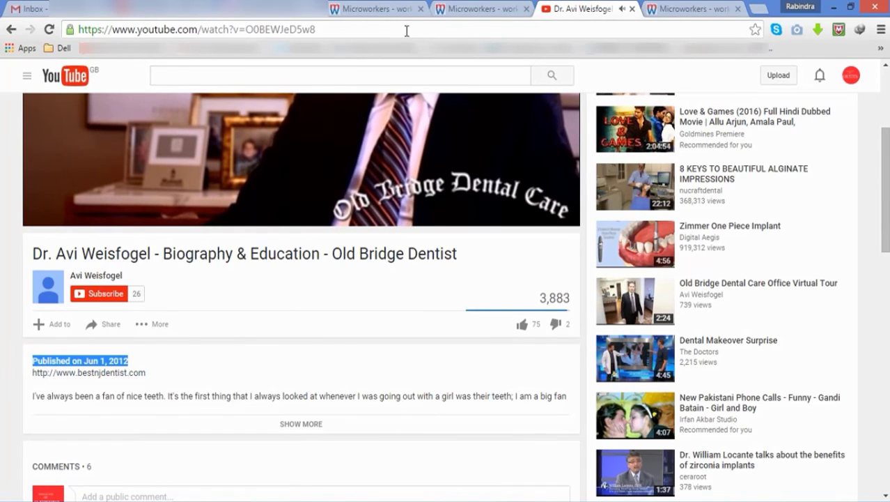
Paste the video's published date below the URL in the job's required proof box
{"action": "left_click", "coordinate": [474, 8]}
{"action": "left_click", "coordinate": [420, 423]}
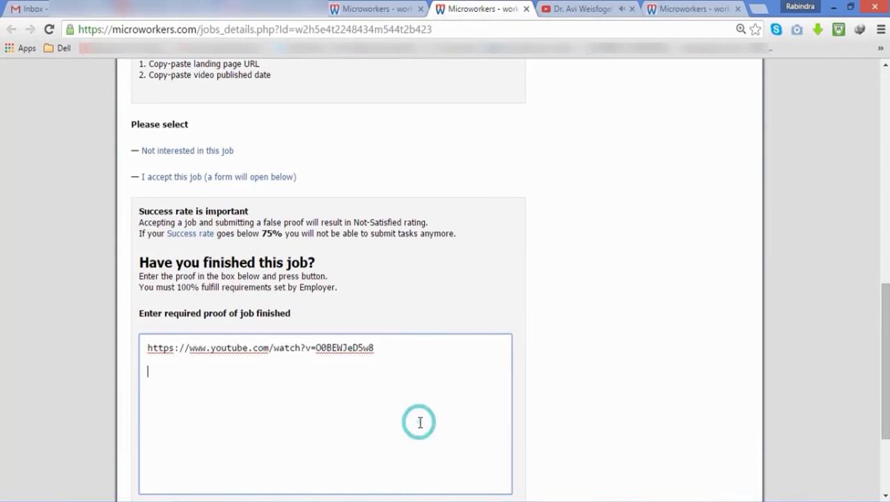
{"action": "right_click", "coordinate": [420, 423]}
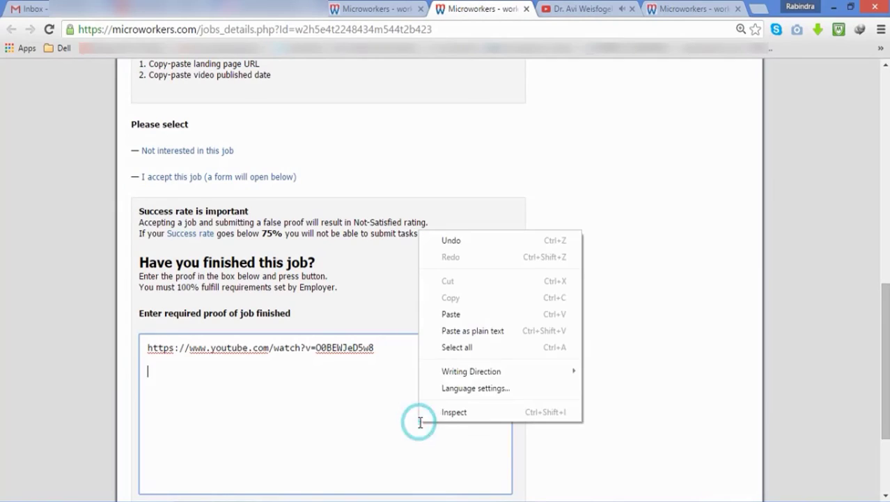
{"action": "left_click", "coordinate": [445, 314]}
Review the URL and published date entered as proof and confirm that the task is completed
{"action": "scroll", "coordinate": [494, 386], "scroll_direction": "down", "scroll_amount": 1}
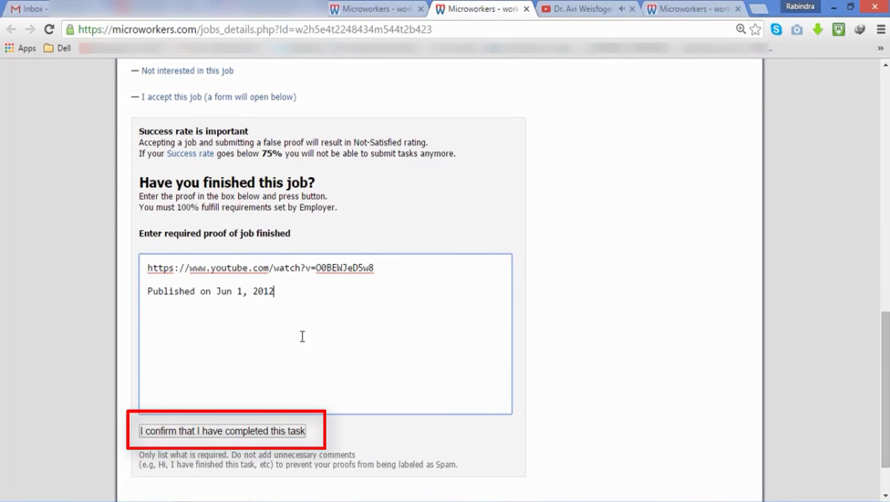
{"action": "left_click_drag", "start_coordinate": [290, 313], "coordinate": [147, 268]}
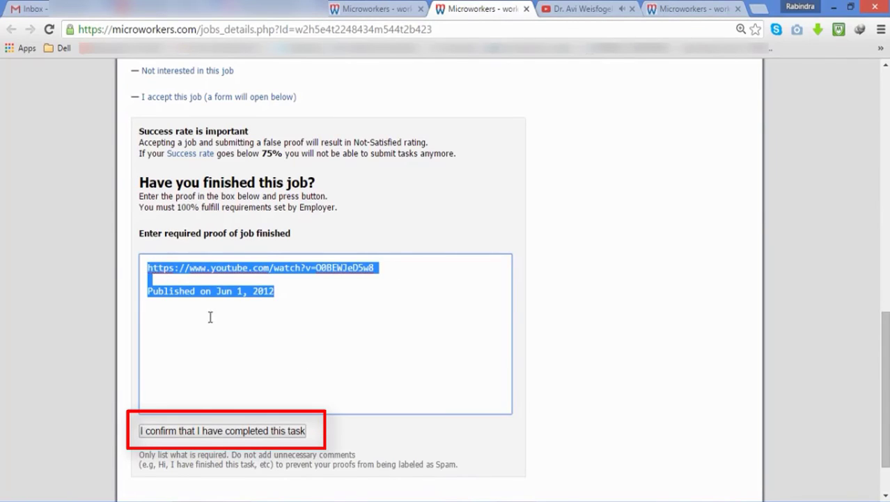
{"action": "left_click", "coordinate": [230, 331]}
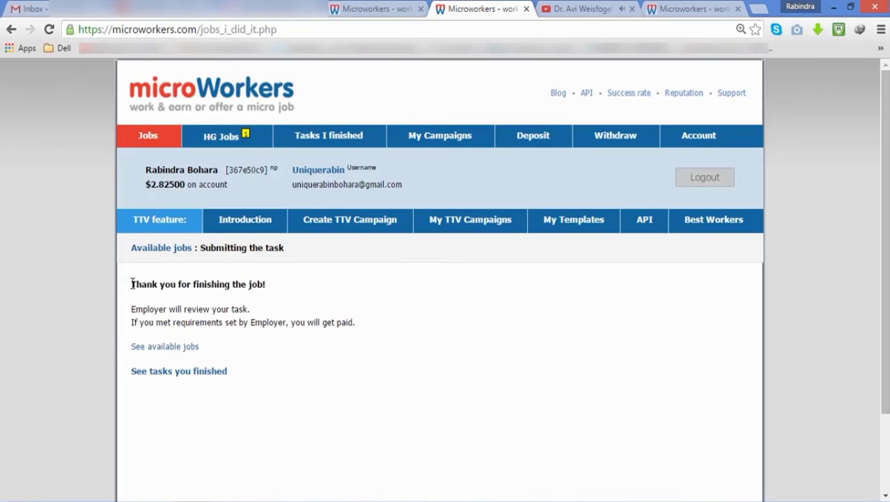
Read the task submission message and return to the list of available jobs to look through it
{"action": "left_click_drag", "start_coordinate": [132, 283], "coordinate": [244, 333]}
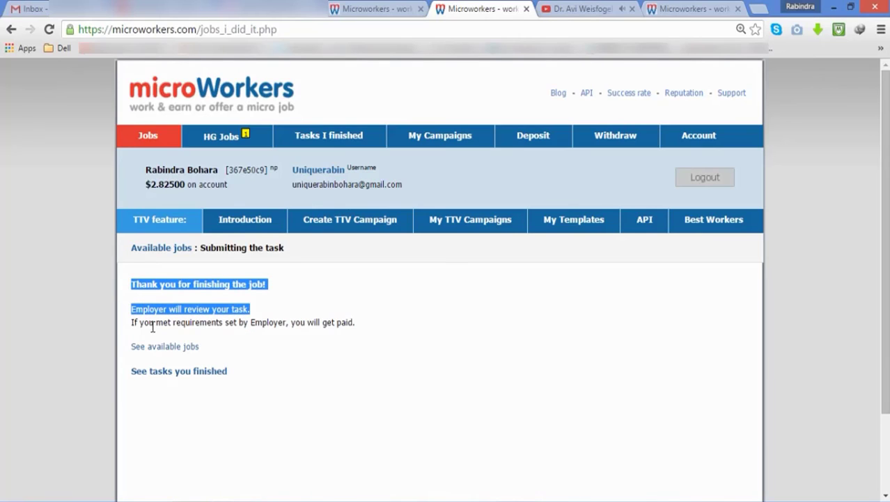
{"action": "left_click_drag", "start_coordinate": [130, 323], "coordinate": [287, 407]}
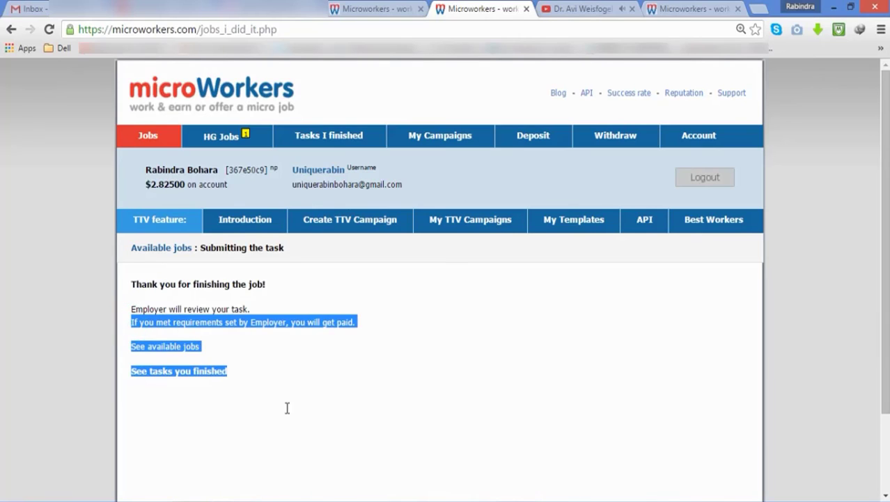
{"action": "left_click", "coordinate": [264, 368]}
{"action": "left_click", "coordinate": [170, 348]}
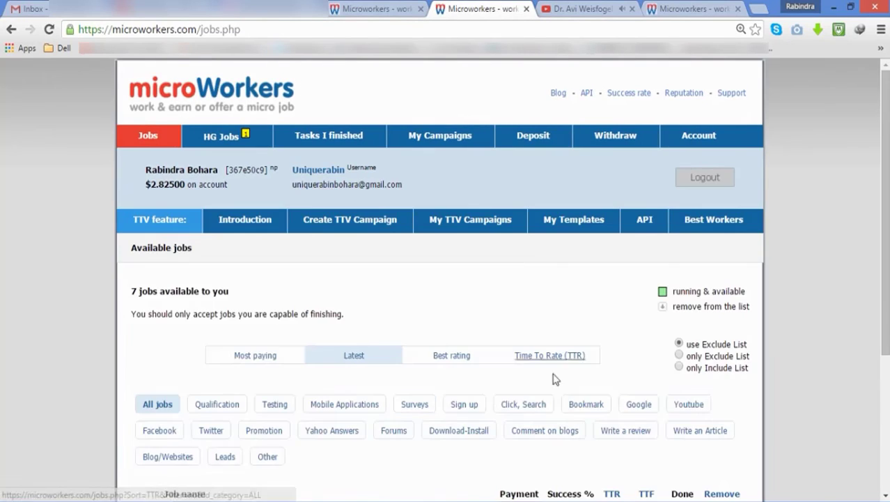
{"action": "left_click", "coordinate": [880, 228]}
{"action": "left_click_drag", "start_coordinate": [885, 211], "coordinate": [885, 326]}
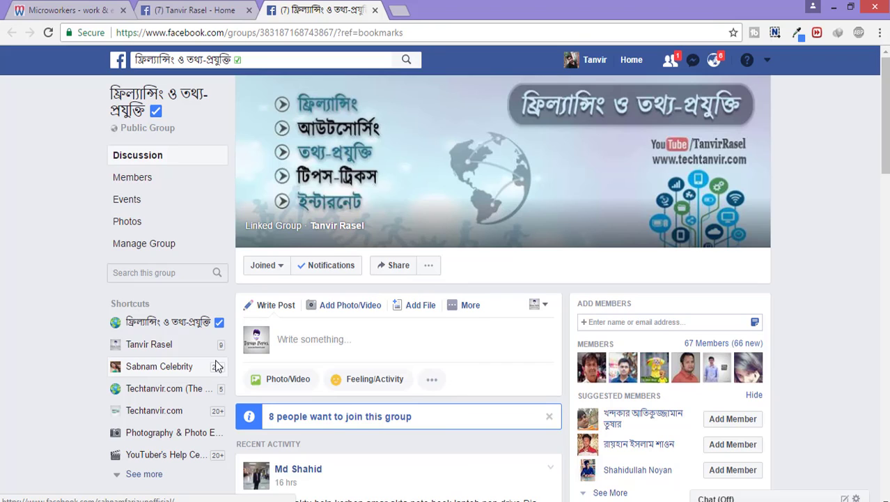
Switch from the Facebook group to the presenter's public Facebook page
{"action": "left_click", "coordinate": [187, 7]}
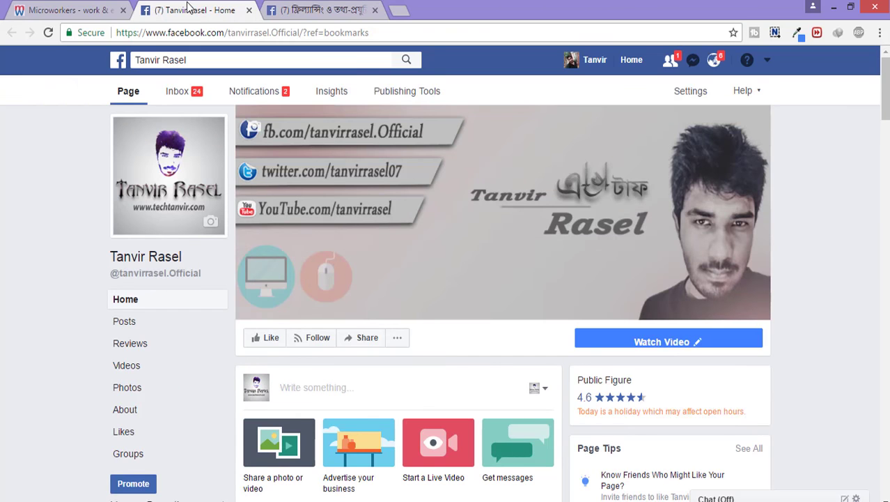